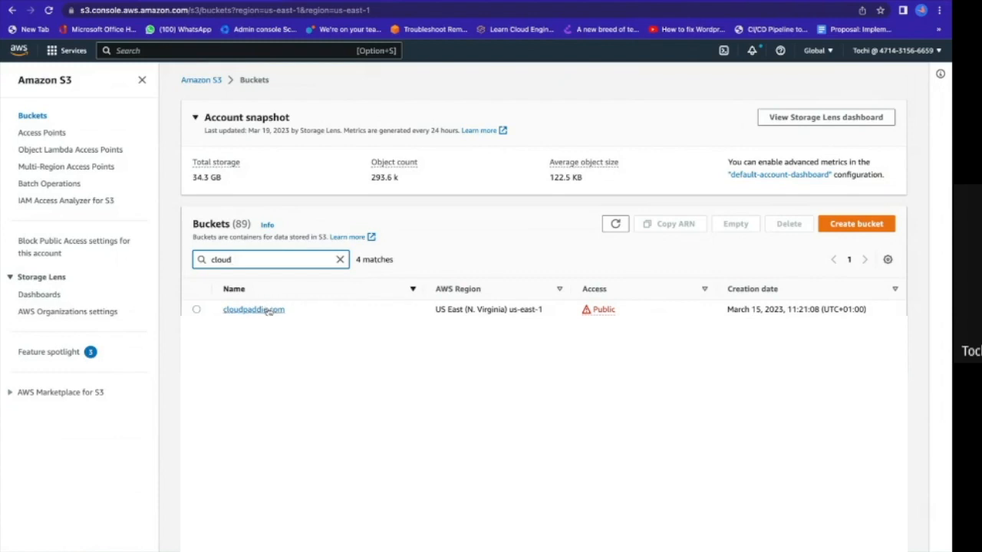
Open the static website hosting settings of the cloudpaddie.com bucket for editing and look over the form.
{"action": "left_click", "coordinate": [261, 309]}
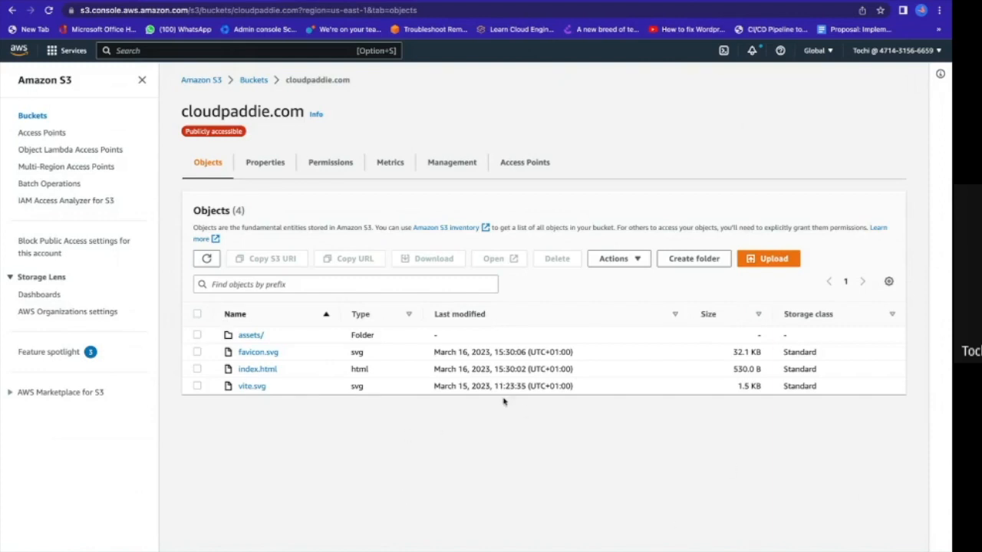
{"action": "left_click", "coordinate": [285, 168]}
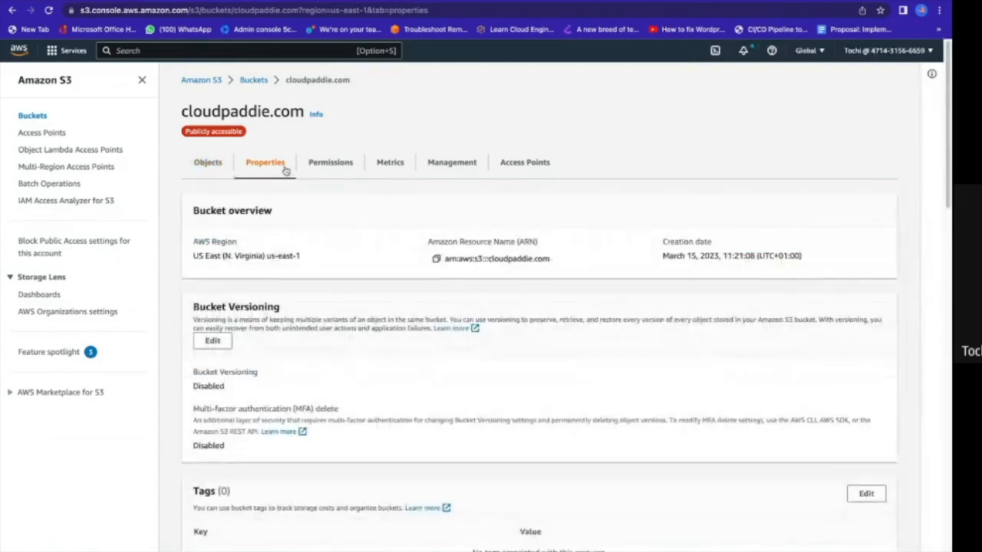
{"action": "scroll", "coordinate": [270, 258], "scroll_direction": "down", "scroll_amount": 10}
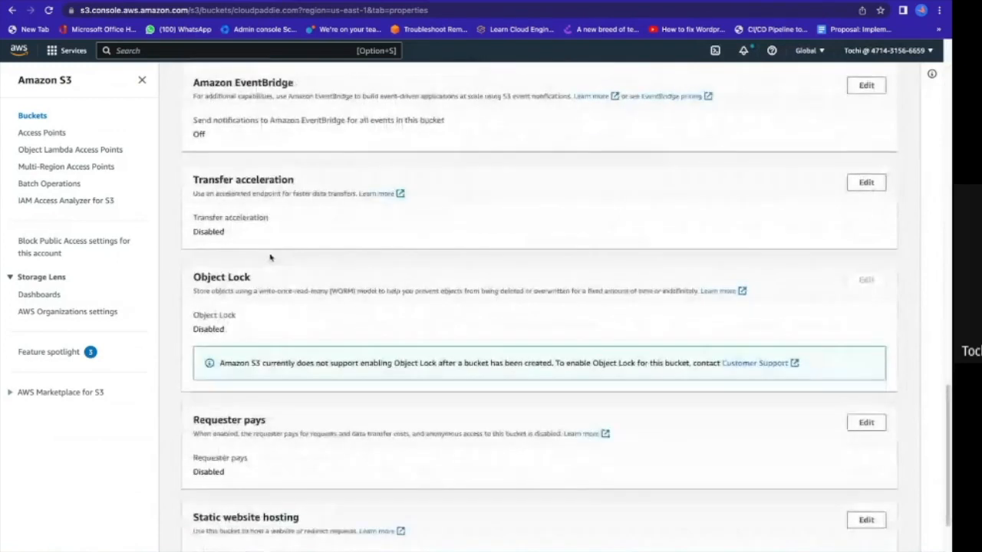
{"action": "scroll", "coordinate": [270, 258], "scroll_direction": "down", "scroll_amount": 3}
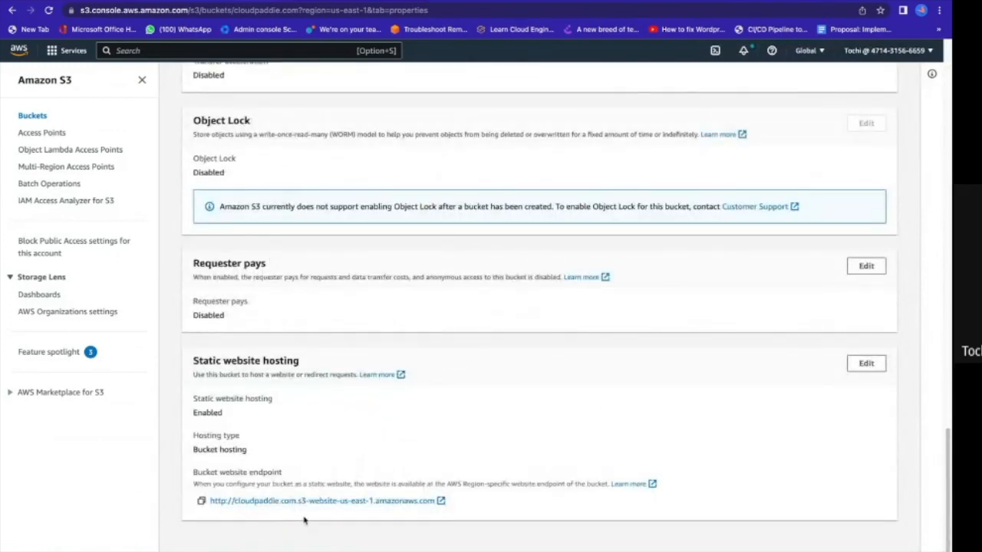
{"action": "left_click", "coordinate": [871, 366]}
{"action": "scroll", "coordinate": [405, 438], "scroll_direction": "down", "scroll_amount": 3}
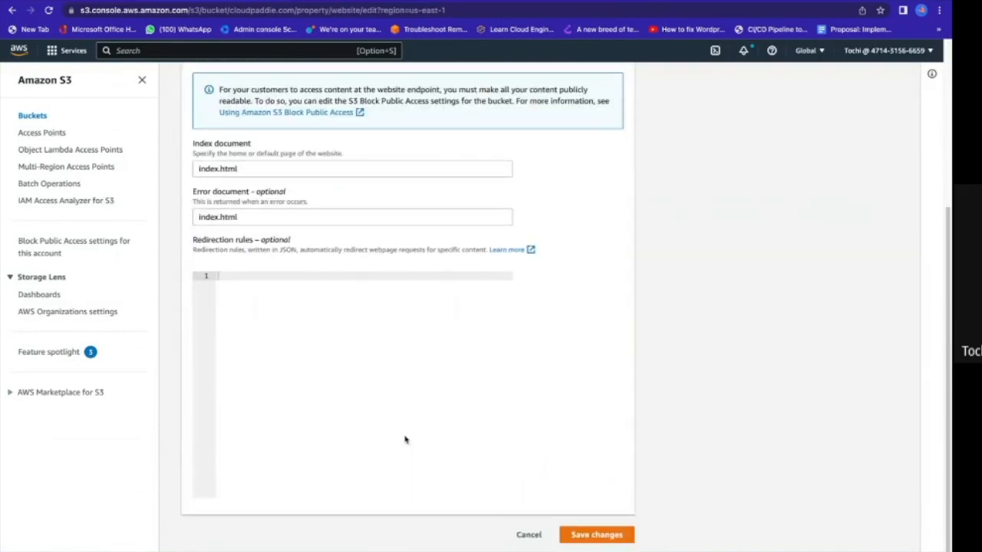
{"action": "scroll", "coordinate": [412, 434], "scroll_direction": "up", "scroll_amount": 3}
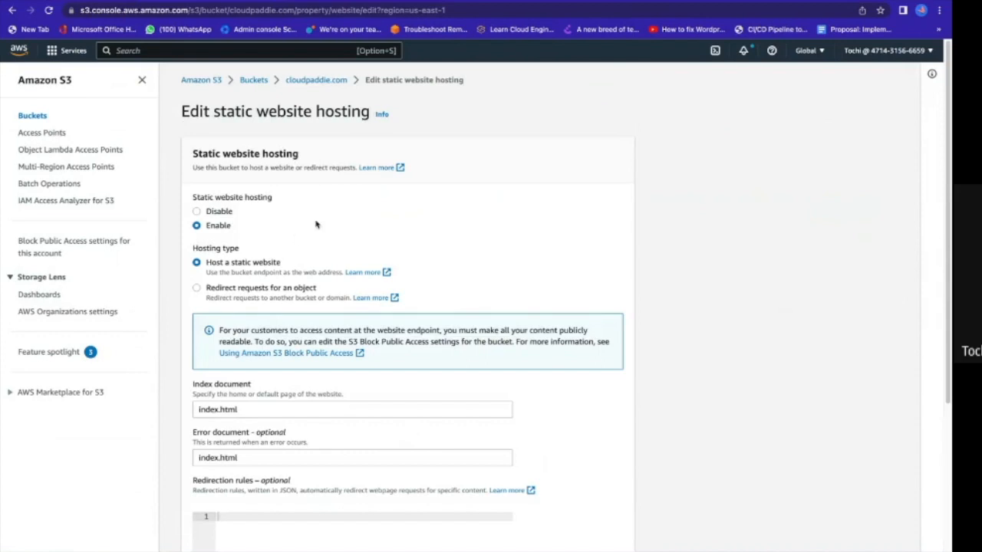
Switch static website hosting to Disable and back to Enable.
{"action": "left_click", "coordinate": [198, 212]}
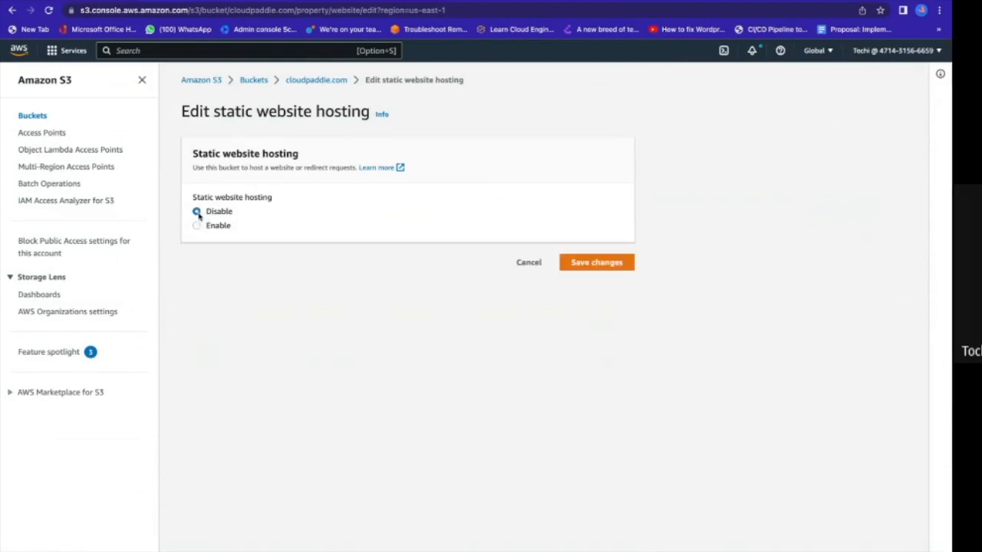
{"action": "left_click", "coordinate": [197, 226]}
{"action": "scroll", "coordinate": [527, 438], "scroll_direction": "down", "scroll_amount": 1}
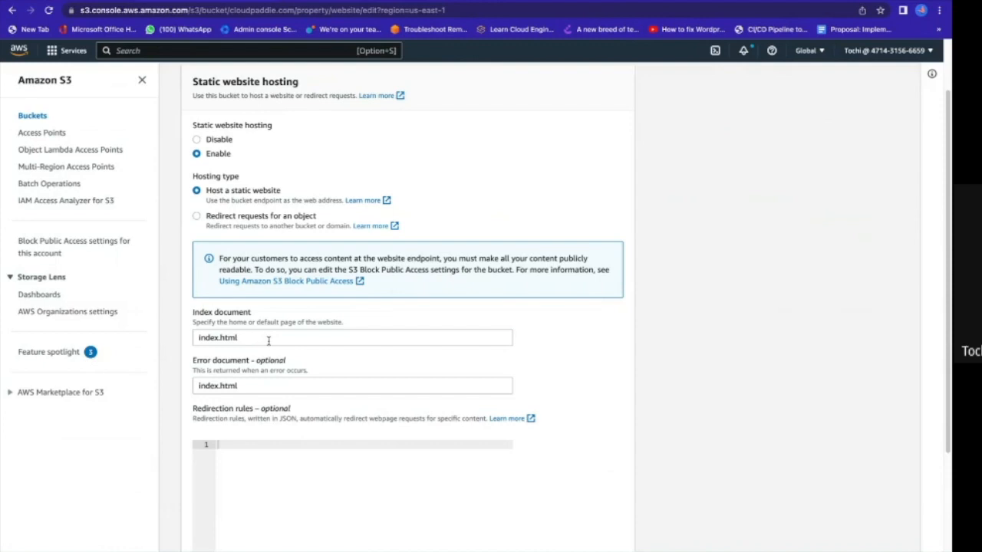
Review the index document and error document entries and return to the cloudpaddie.com bucket without saving.
{"action": "left_click_drag", "start_coordinate": [269, 340], "coordinate": [197, 341]}
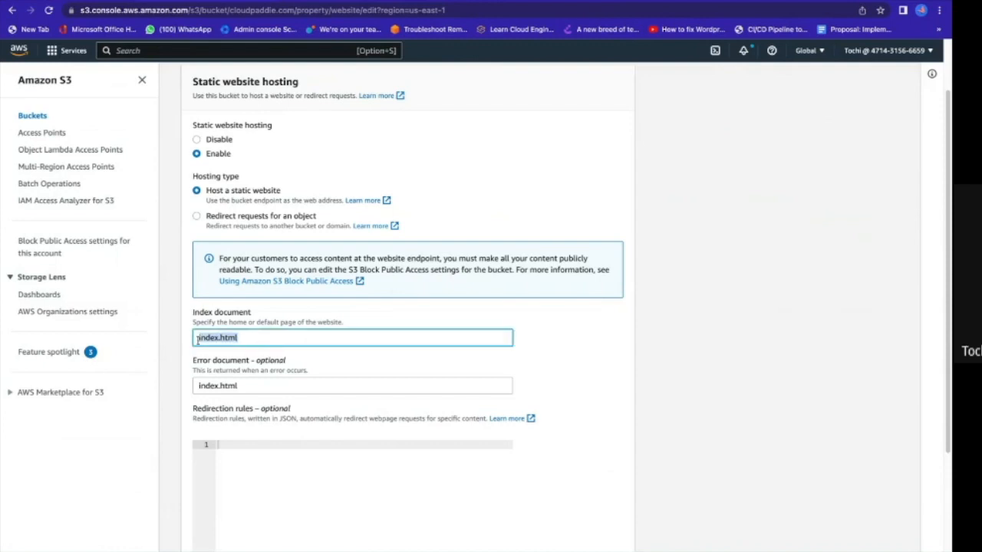
{"action": "left_click_drag", "start_coordinate": [248, 386], "coordinate": [160, 391]}
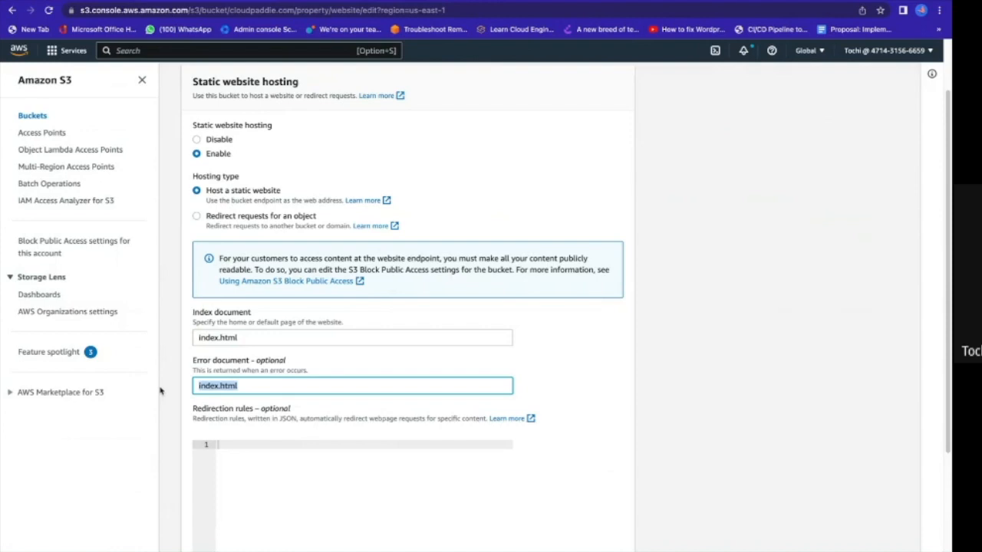
{"action": "left_click", "coordinate": [244, 388]}
{"action": "left_click_drag", "start_coordinate": [244, 388], "coordinate": [193, 388]}
{"action": "left_click_drag", "start_coordinate": [244, 338], "coordinate": [199, 338]}
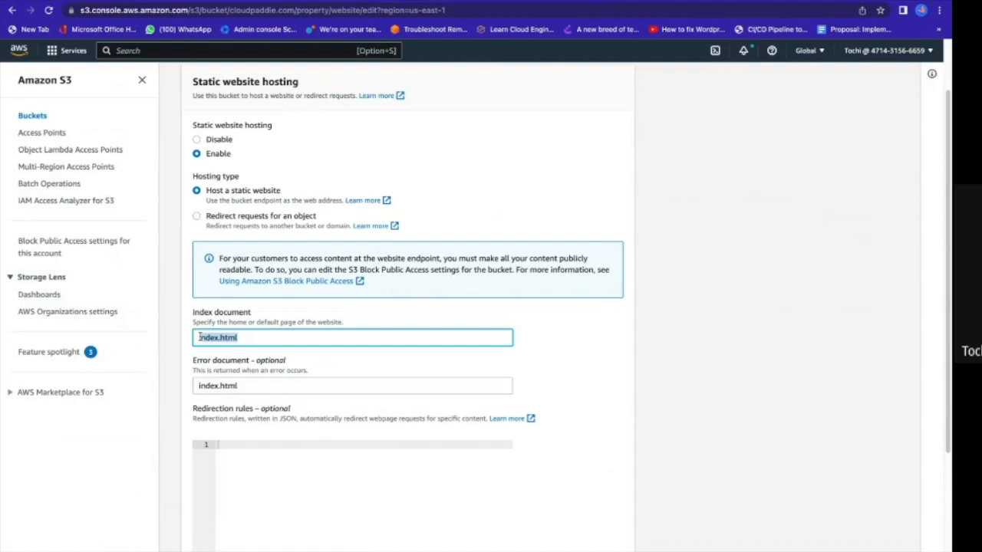
{"action": "scroll", "coordinate": [199, 337], "scroll_direction": "up", "scroll_amount": 2}
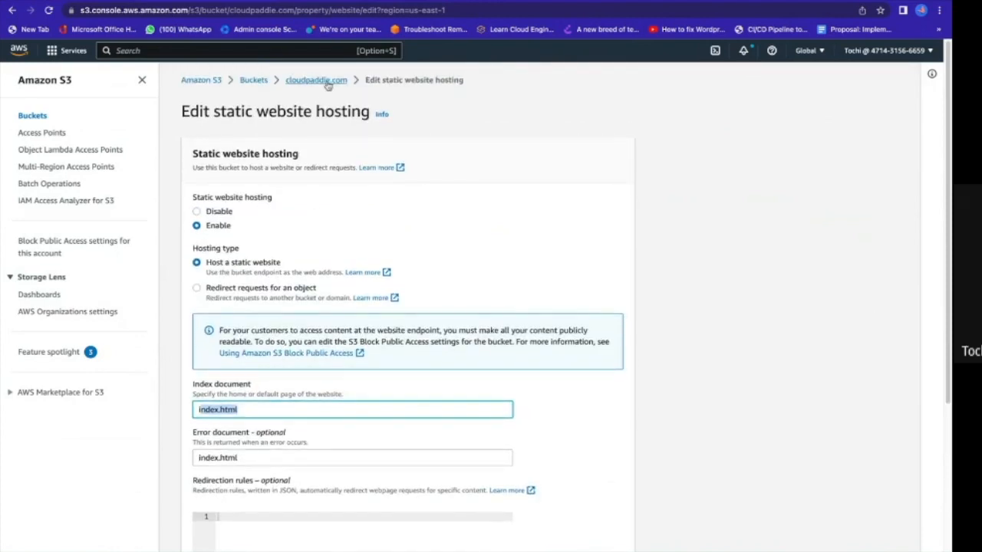
{"action": "left_click", "coordinate": [240, 52]}
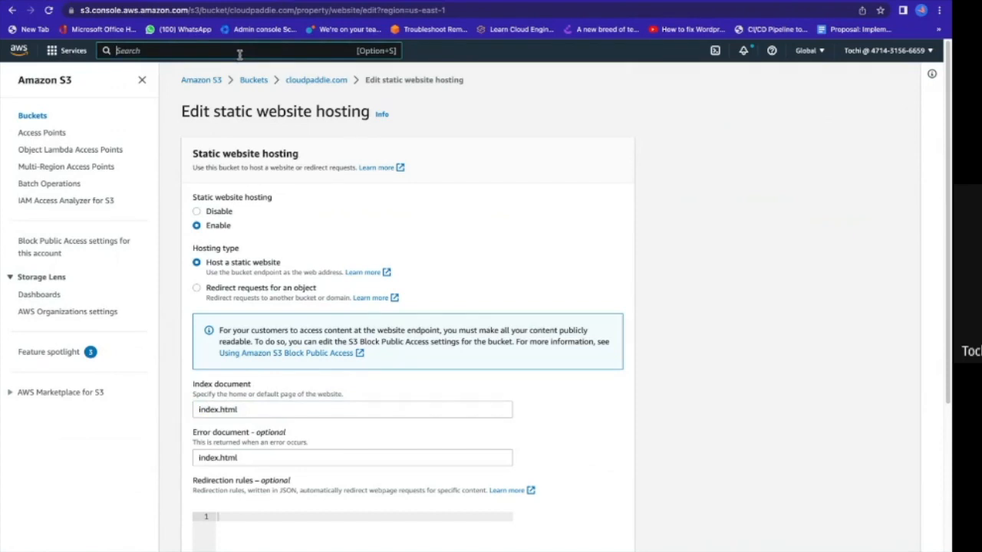
{"action": "left_click", "coordinate": [303, 81]}
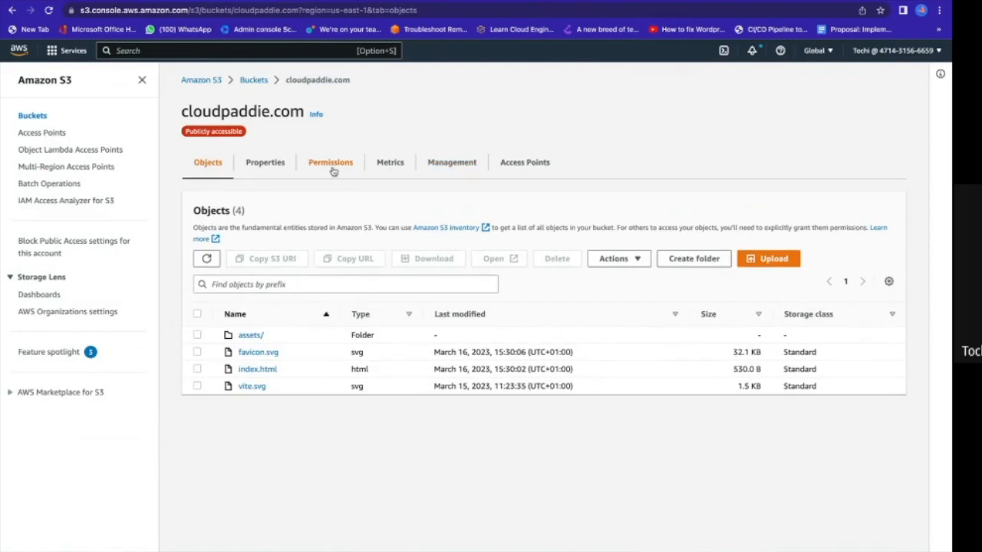
Examine the block public access setting and the bucket policy JSON in the cloudpaddie.com bucket's permissions.
{"action": "left_click", "coordinate": [333, 169]}
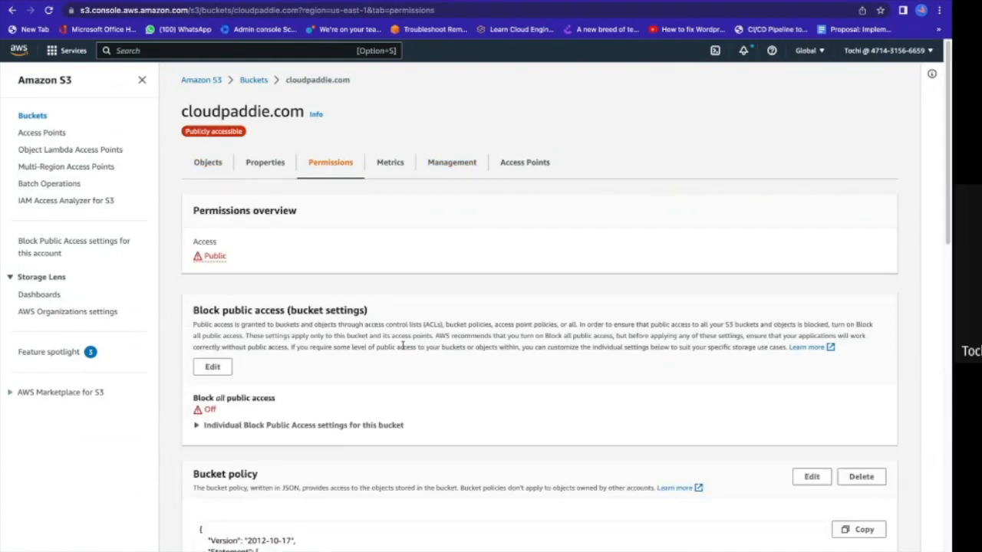
{"action": "scroll", "coordinate": [401, 346], "scroll_direction": "down", "scroll_amount": 3}
{"action": "scroll", "coordinate": [402, 347], "scroll_direction": "up", "scroll_amount": 3}
{"action": "scroll", "coordinate": [460, 323], "scroll_direction": "down", "scroll_amount": 1}
{"action": "scroll", "coordinate": [460, 322], "scroll_direction": "down", "scroll_amount": 4}
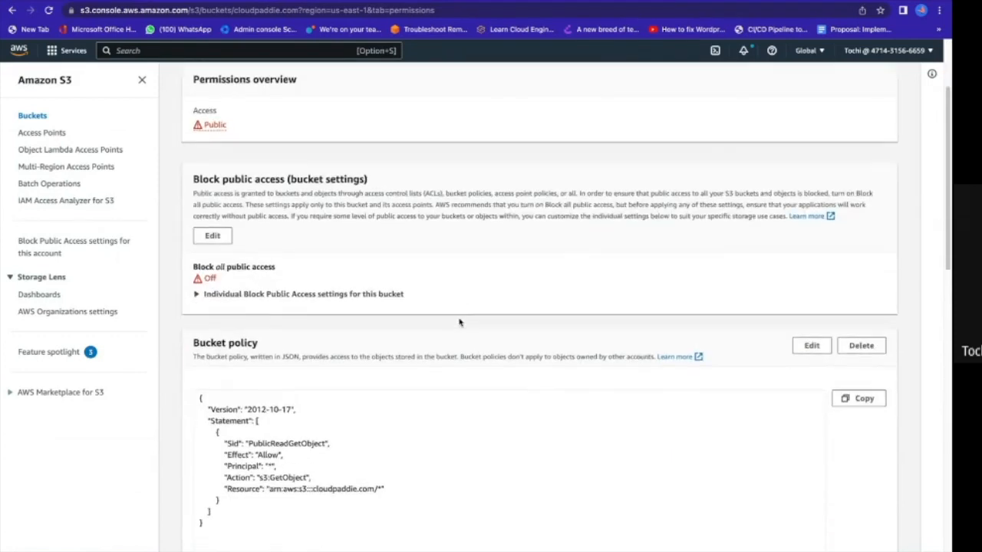
{"action": "scroll", "coordinate": [458, 319], "scroll_direction": "down", "scroll_amount": 2}
{"action": "left_click_drag", "start_coordinate": [239, 397], "coordinate": [190, 243]}
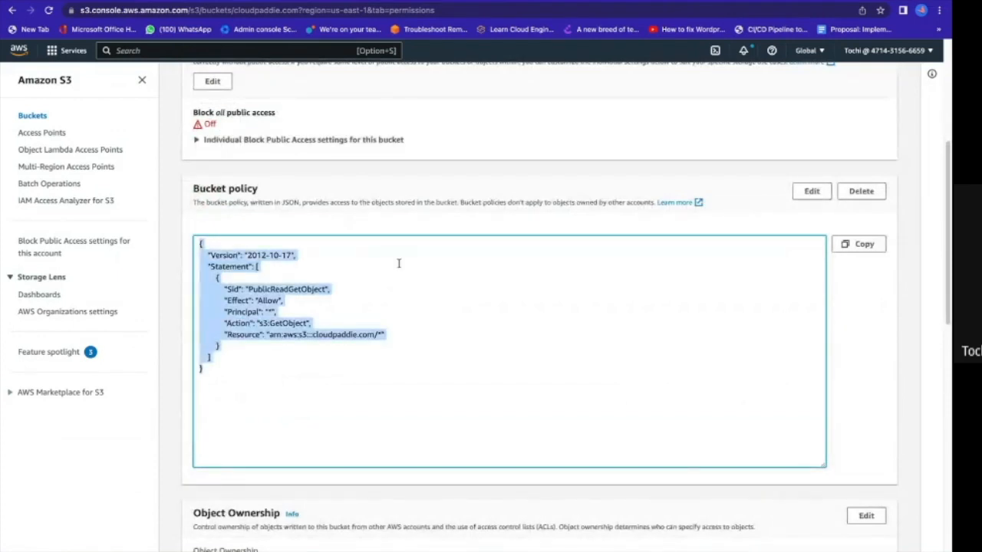
{"action": "left_click", "coordinate": [309, 251]}
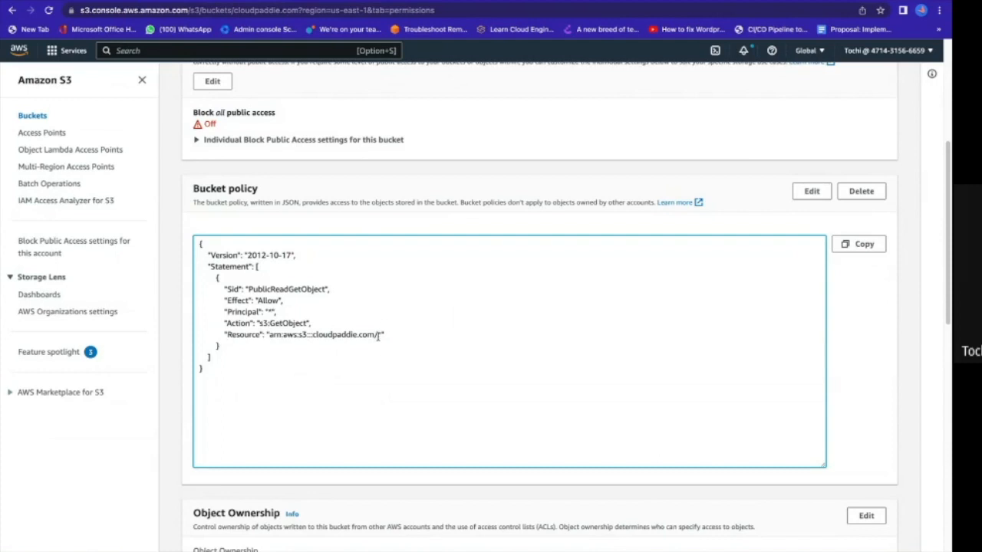
{"action": "scroll", "coordinate": [377, 336], "scroll_direction": "down", "scroll_amount": 1}
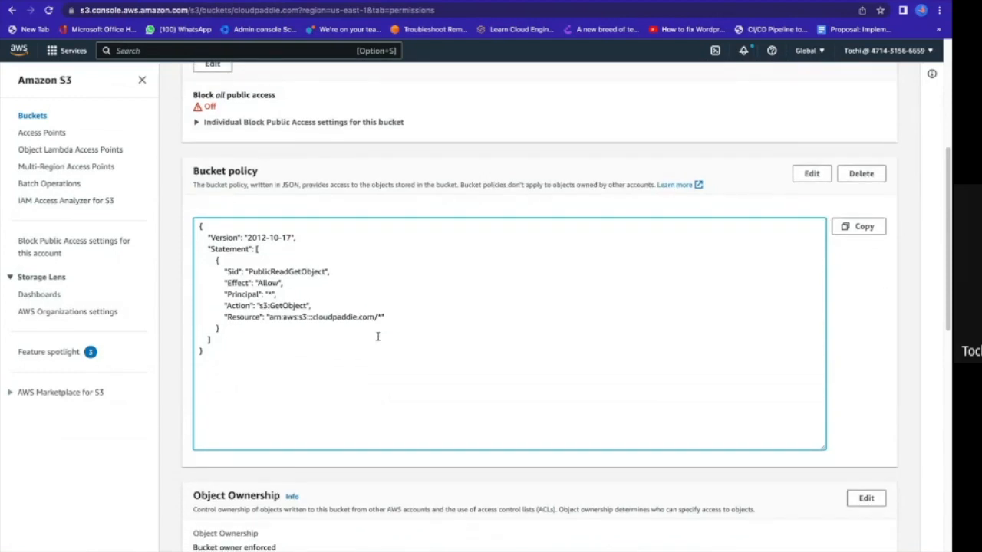
{"action": "scroll", "coordinate": [378, 336], "scroll_direction": "up", "scroll_amount": 5}
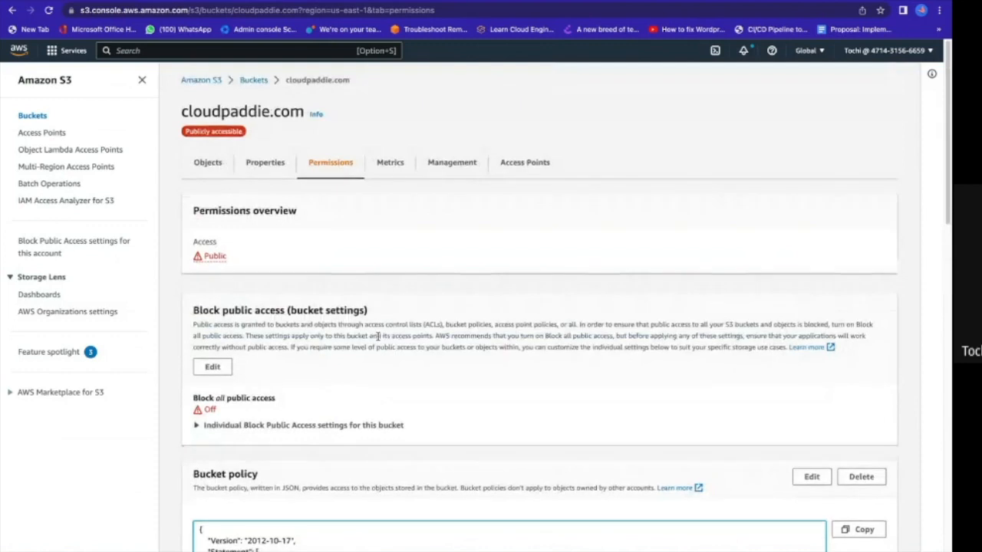
Copy the cloudpaddie.com bucket's ARN from its properties.
{"action": "left_click", "coordinate": [207, 165]}
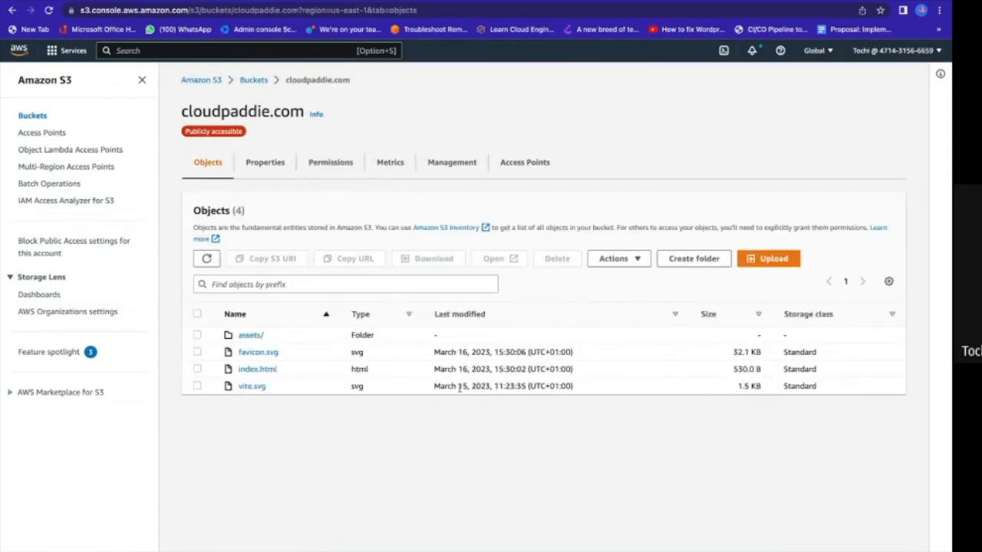
{"action": "left_click", "coordinate": [282, 164]}
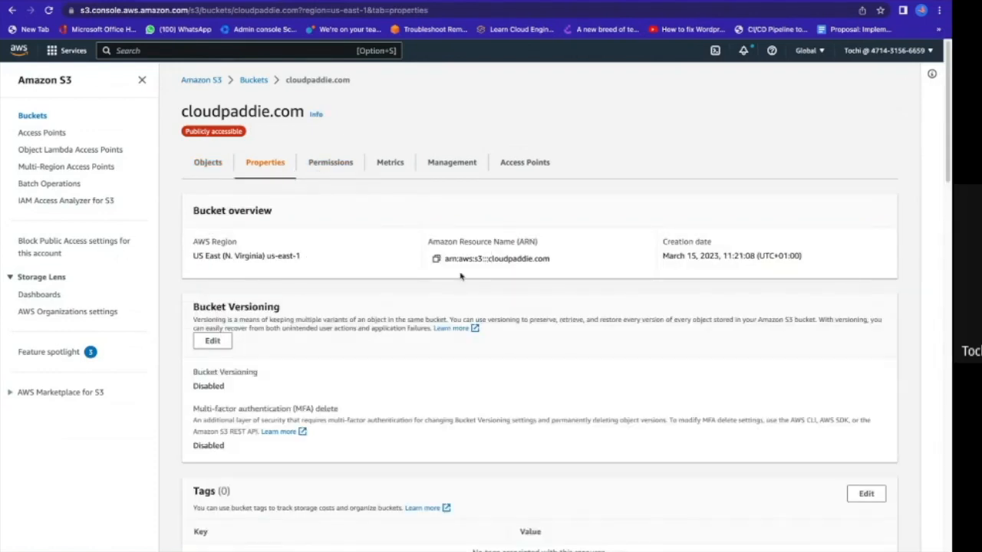
{"action": "left_click", "coordinate": [437, 260]}
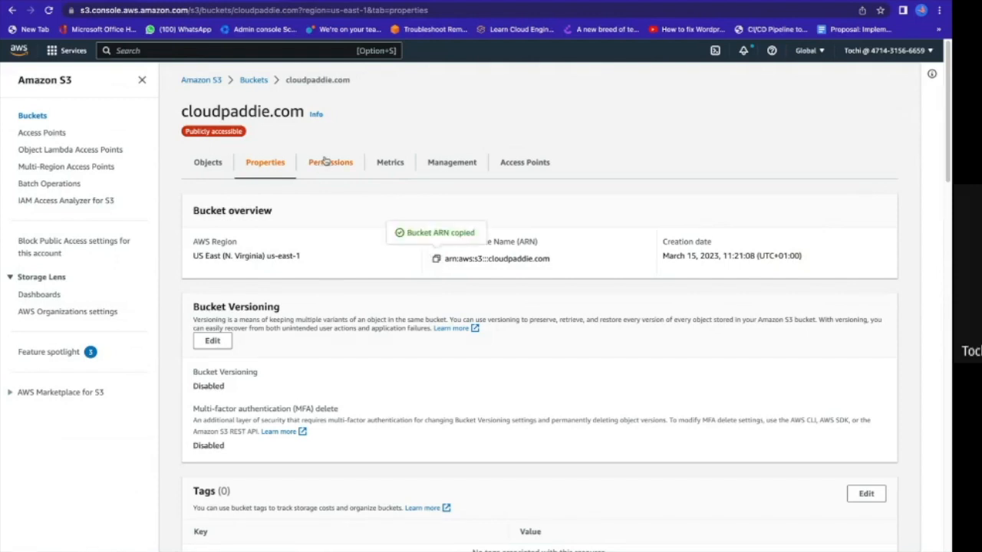
Examine how the bucket ARN is used in the Resource line of the cloudpaddie.com bucket policy.
{"action": "left_click", "coordinate": [326, 162]}
{"action": "scroll", "coordinate": [330, 266], "scroll_direction": "down", "scroll_amount": 1}
{"action": "scroll", "coordinate": [329, 268], "scroll_direction": "down", "scroll_amount": 3}
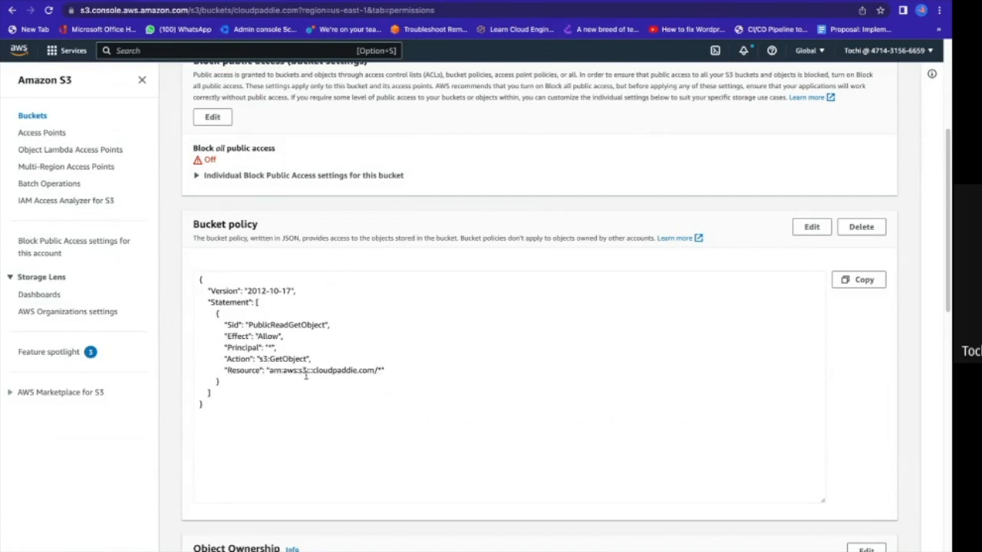
{"action": "left_click", "coordinate": [375, 370]}
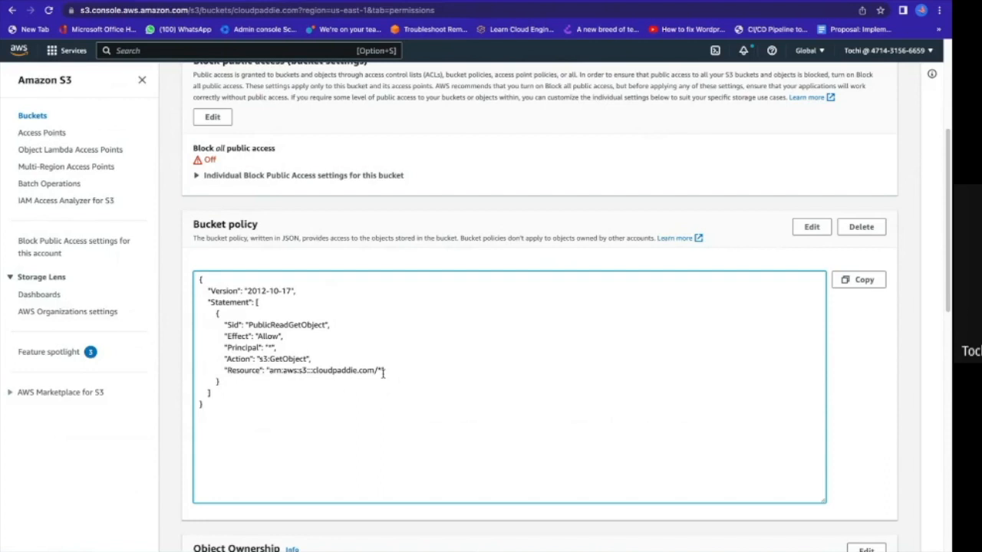
{"action": "scroll", "coordinate": [382, 373], "scroll_direction": "down", "scroll_amount": 3}
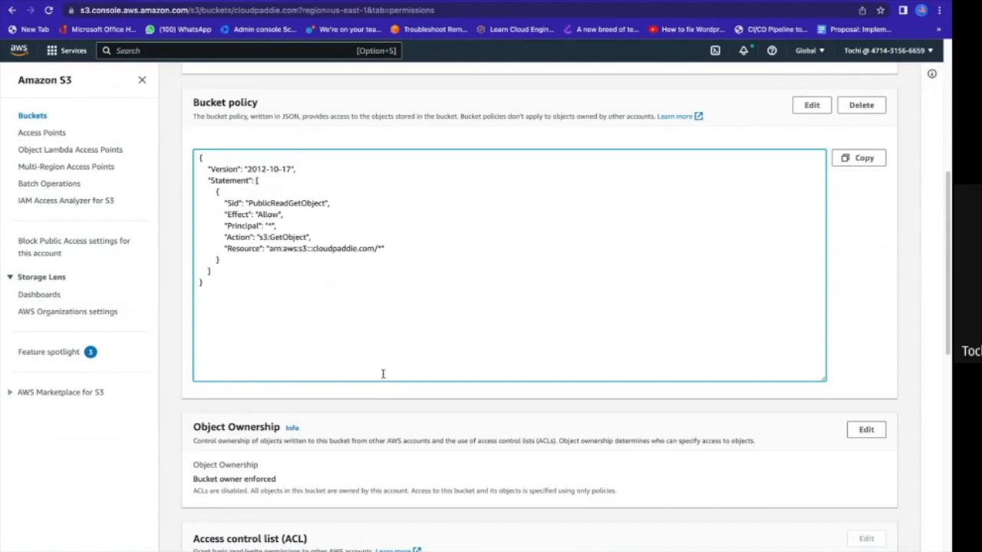
{"action": "scroll", "coordinate": [383, 373], "scroll_direction": "down", "scroll_amount": 1}
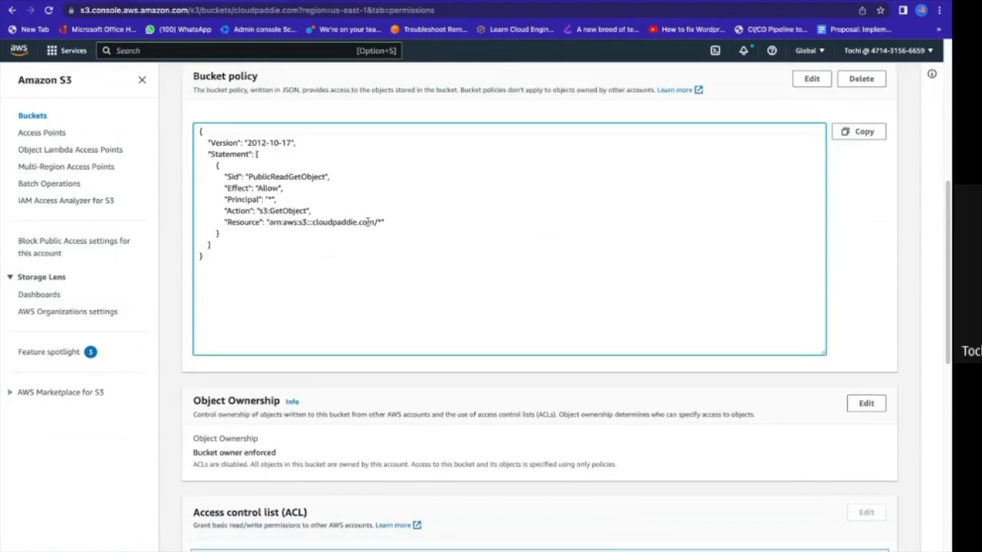
Review the bucket's access control list and cross-origin resource sharing (CORS) configuration.
{"action": "scroll", "coordinate": [390, 266], "scroll_direction": "down", "scroll_amount": 7}
{"action": "scroll", "coordinate": [390, 270], "scroll_direction": "down", "scroll_amount": 5}
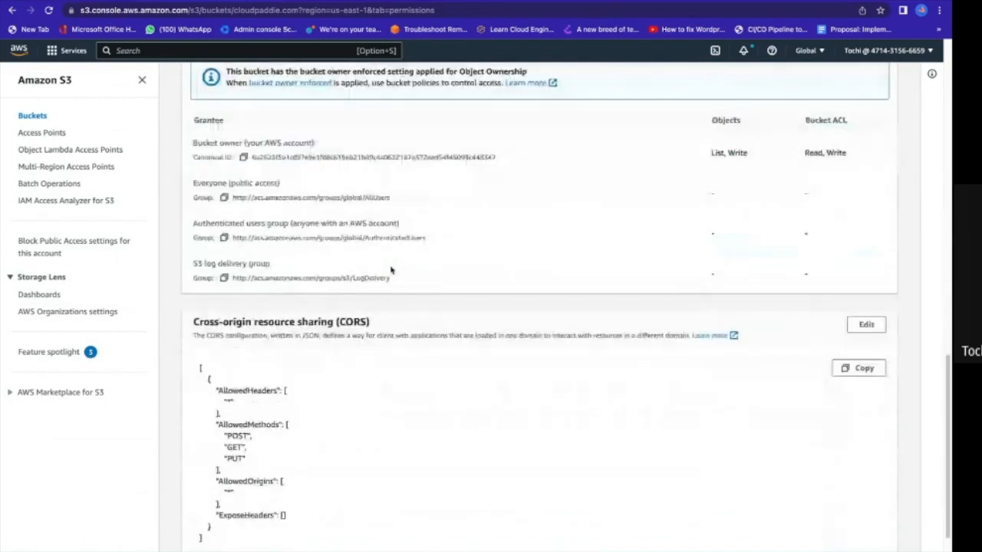
{"action": "scroll", "coordinate": [309, 338], "scroll_direction": "down", "scroll_amount": 2}
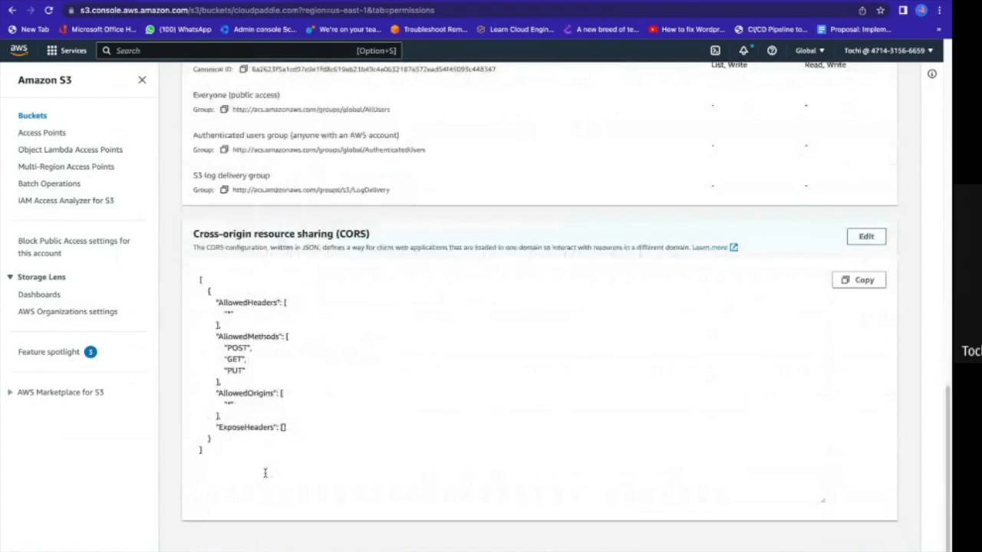
{"action": "scroll", "coordinate": [264, 472], "scroll_direction": "up", "scroll_amount": 15}
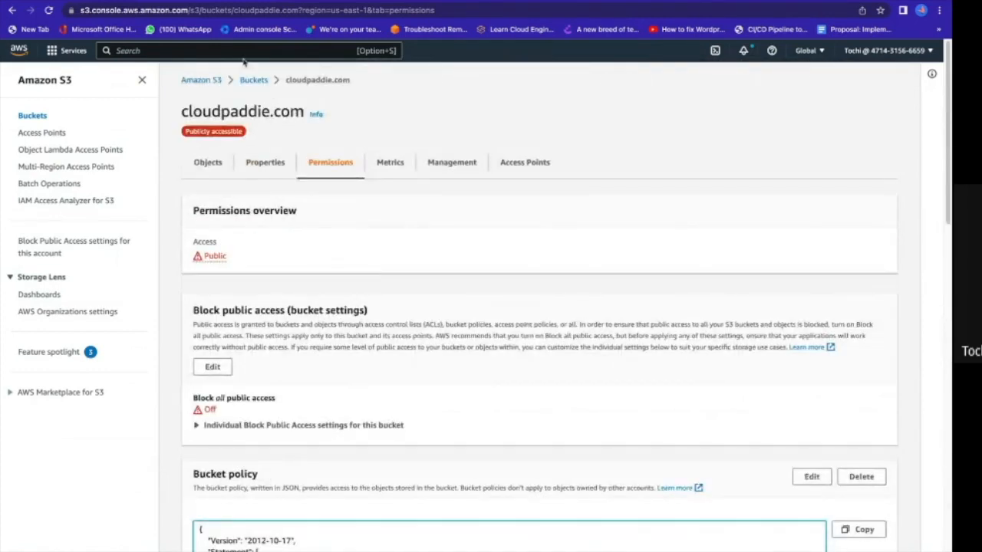
{"action": "key", "text": "ctrl+Right"}
{"action": "key", "text": "Left"}
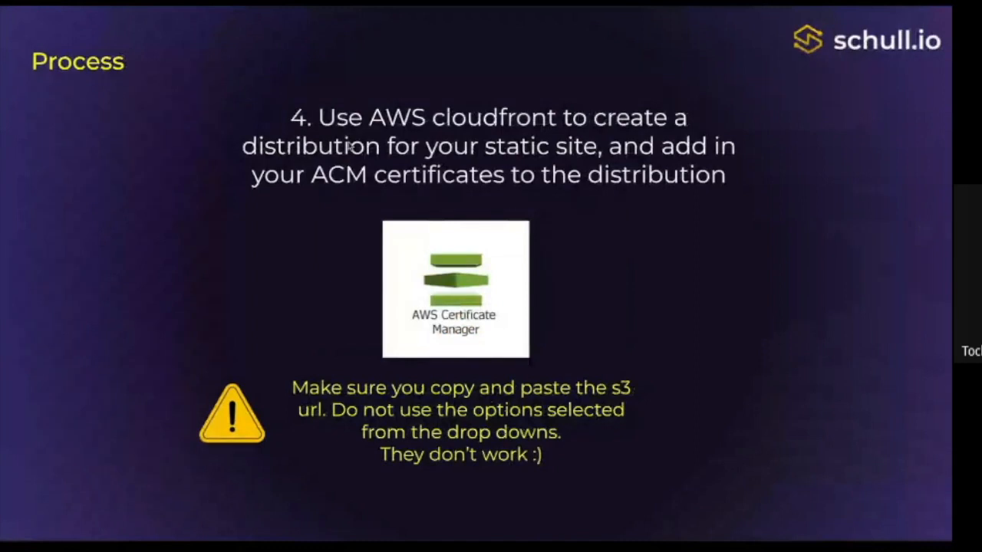
{"action": "key", "text": "Left"}
{"action": "key", "text": "Left"}
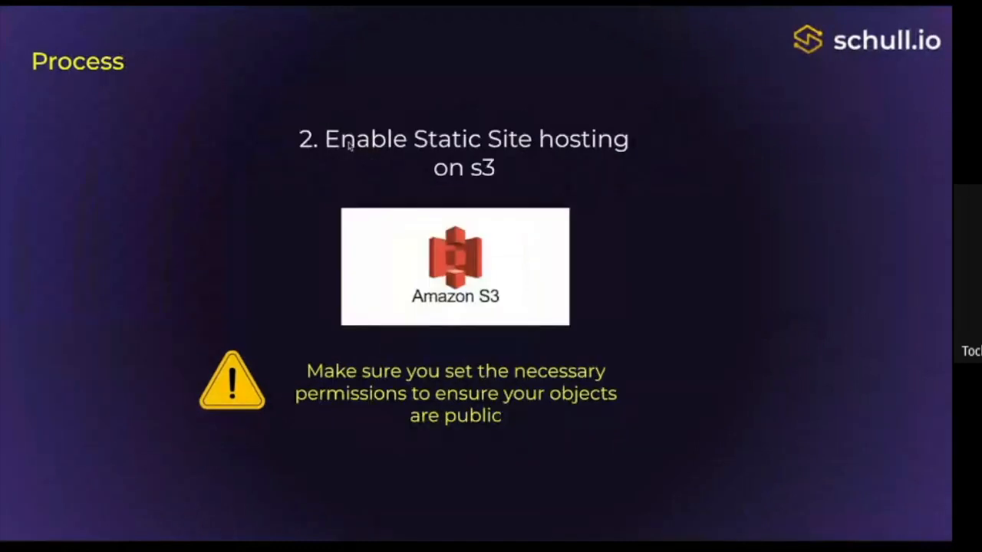
{"action": "key", "text": "Left"}
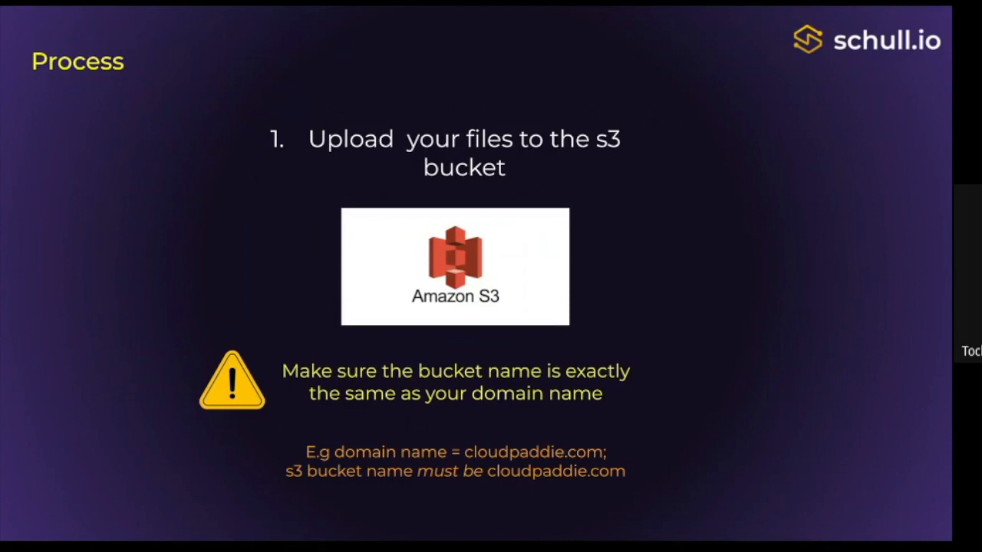
{"action": "key", "text": "Right"}
{"action": "key", "text": "ctrl+Left"}
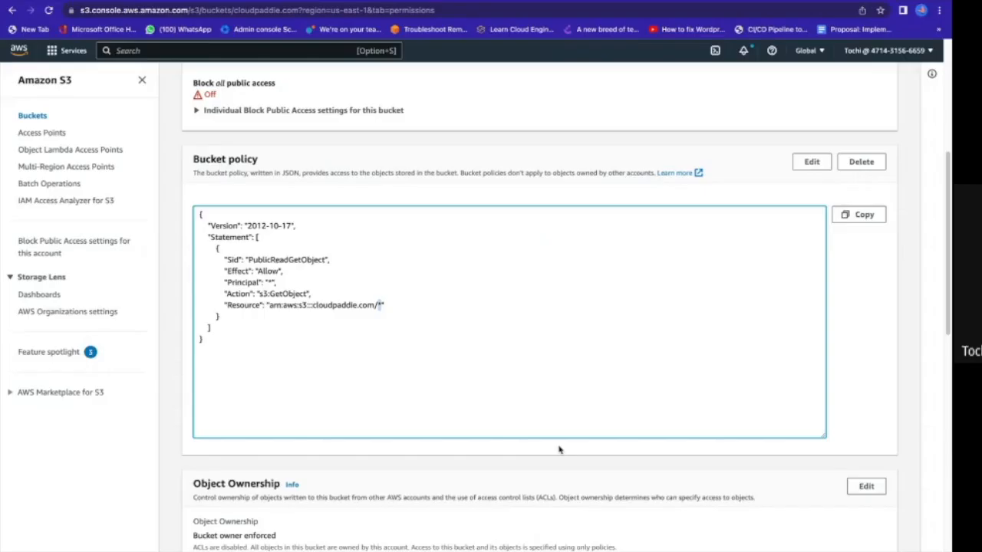
{"action": "scroll", "coordinate": [489, 230], "scroll_direction": "up", "scroll_amount": 4}
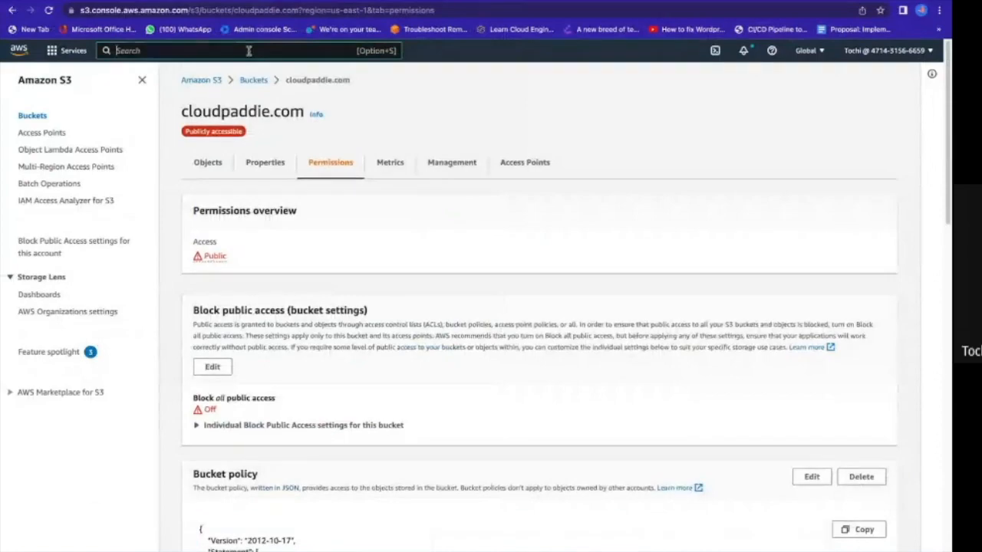
{"action": "key", "text": "ctrl+Right"}
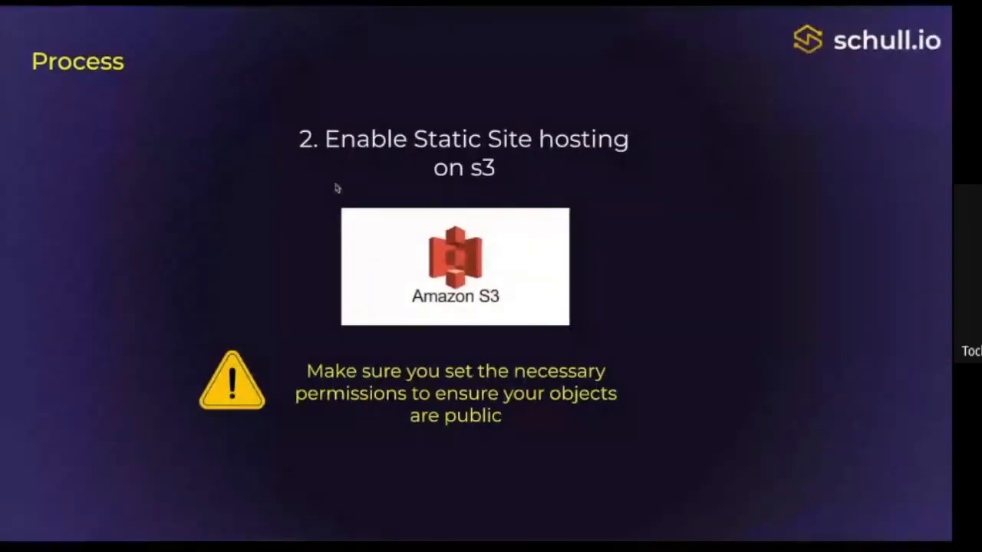
{"action": "key", "text": "Right"}
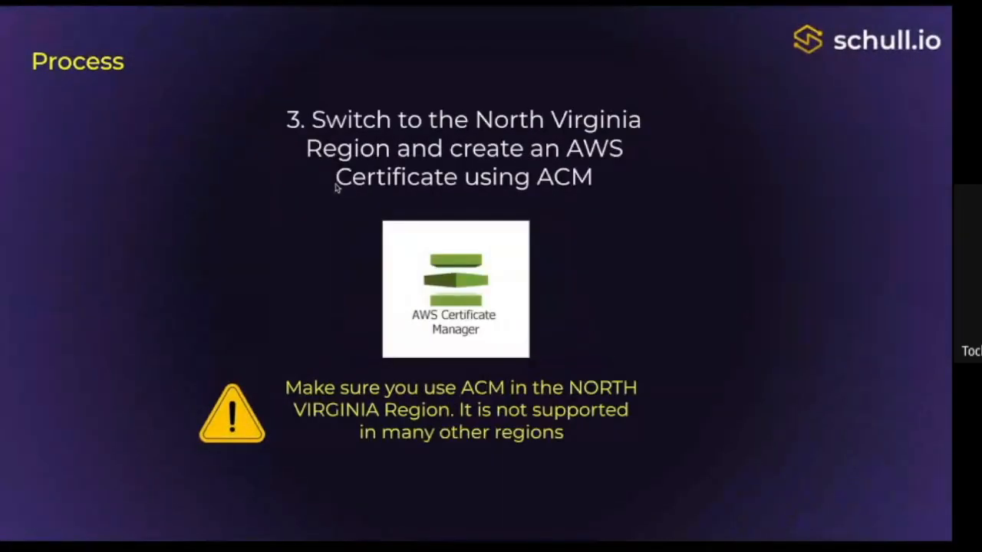
{"action": "key", "text": "ctrl+Left"}
Search the services for acm, open Certificate Manager in a new browser tab and start a certificate request.
{"action": "key", "text": "alt+s"}
{"action": "type", "text": "acm"}
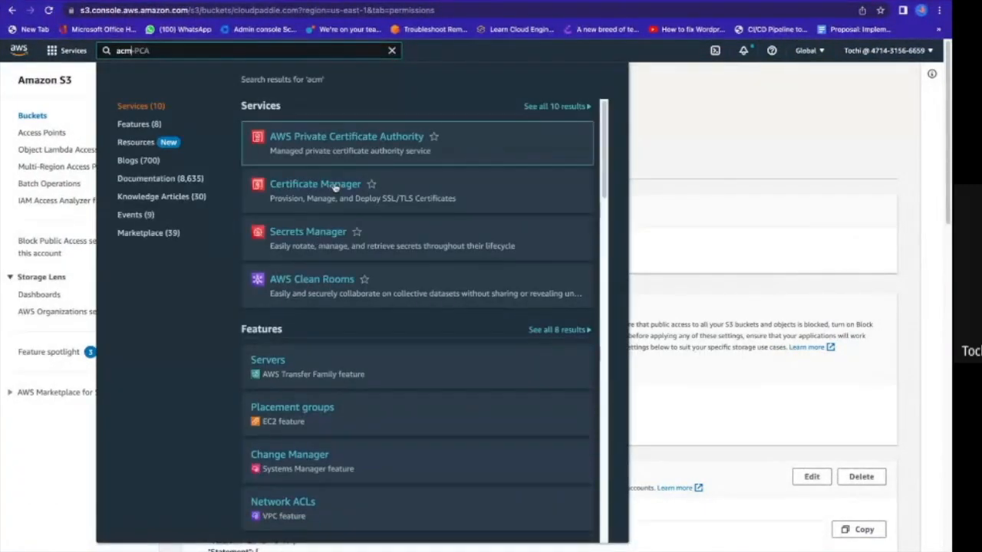
{"action": "right_click", "coordinate": [335, 187]}
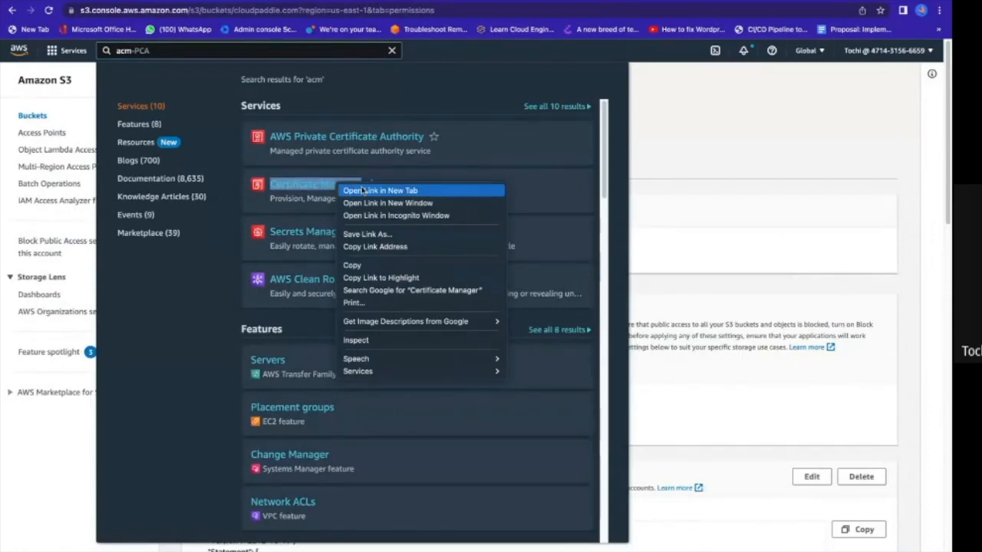
{"action": "left_click", "coordinate": [363, 191]}
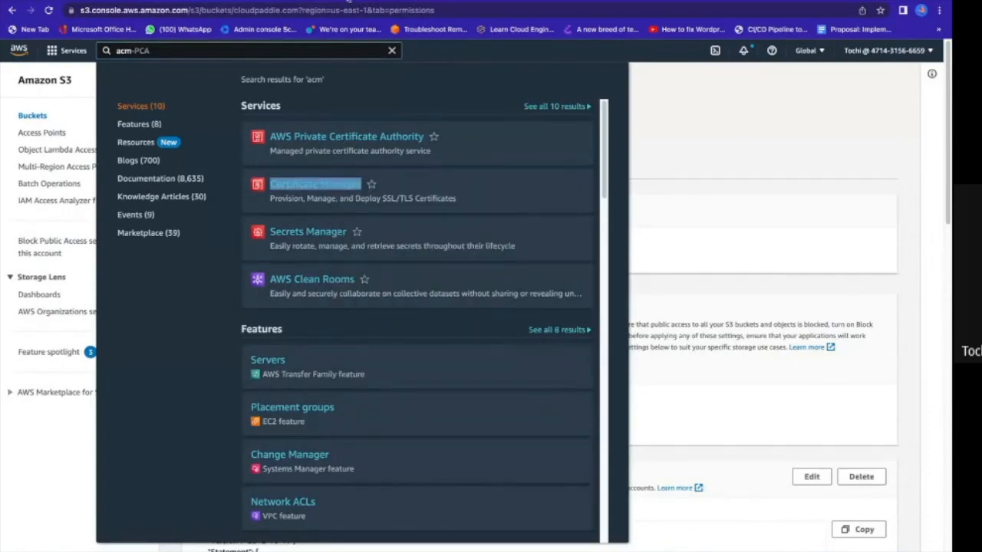
{"action": "left_click", "coordinate": [322, 0]}
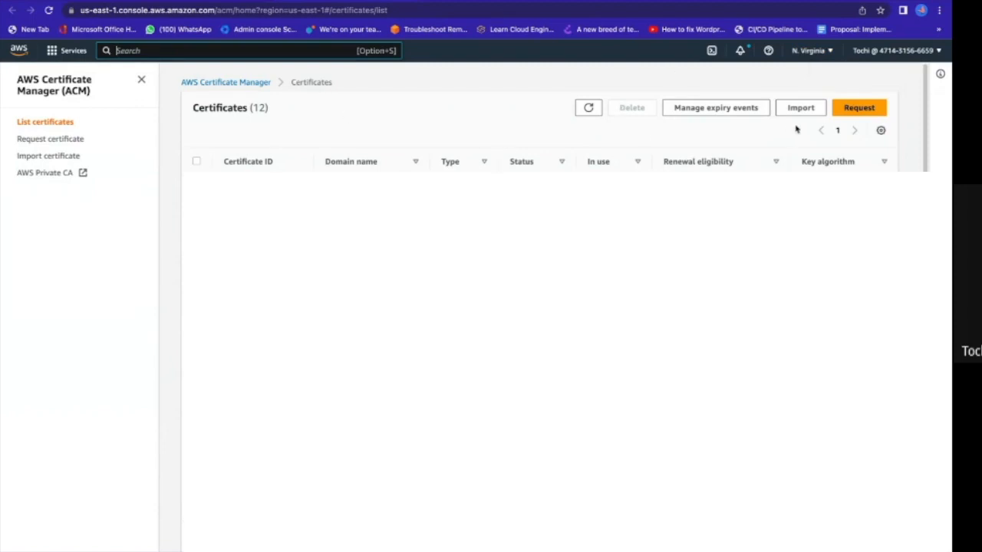
{"action": "left_click", "coordinate": [843, 112]}
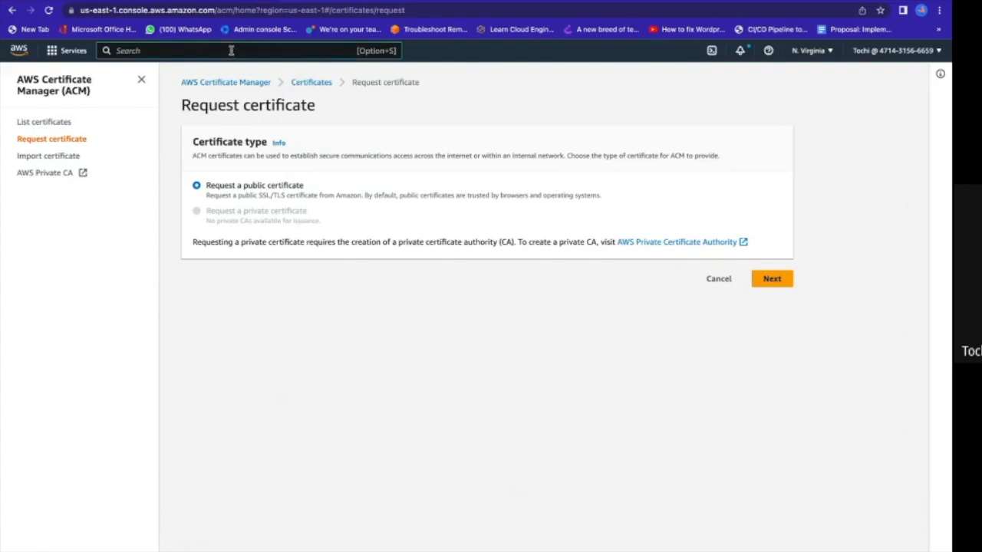
Search the services for route and open Route 53 in a new browser tab, keeping the certificate request page open.
{"action": "type", "text": "route"}
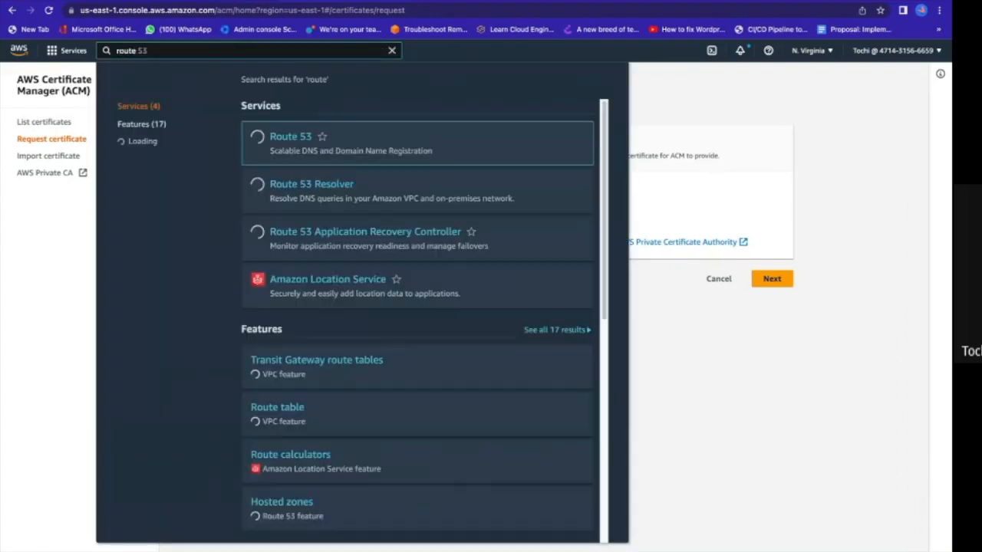
{"action": "mouse_move", "coordinate": [298, 142]}
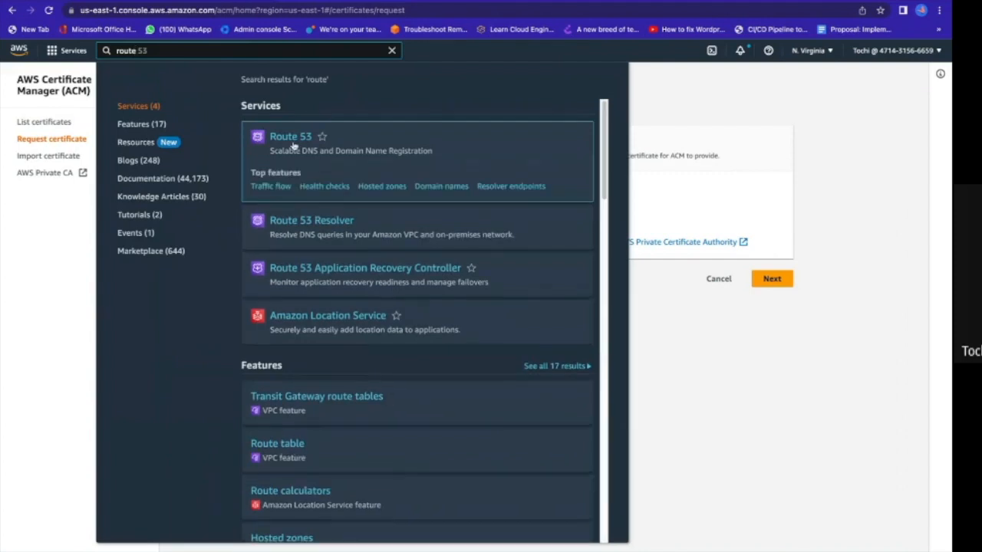
{"action": "right_click", "coordinate": [297, 139]}
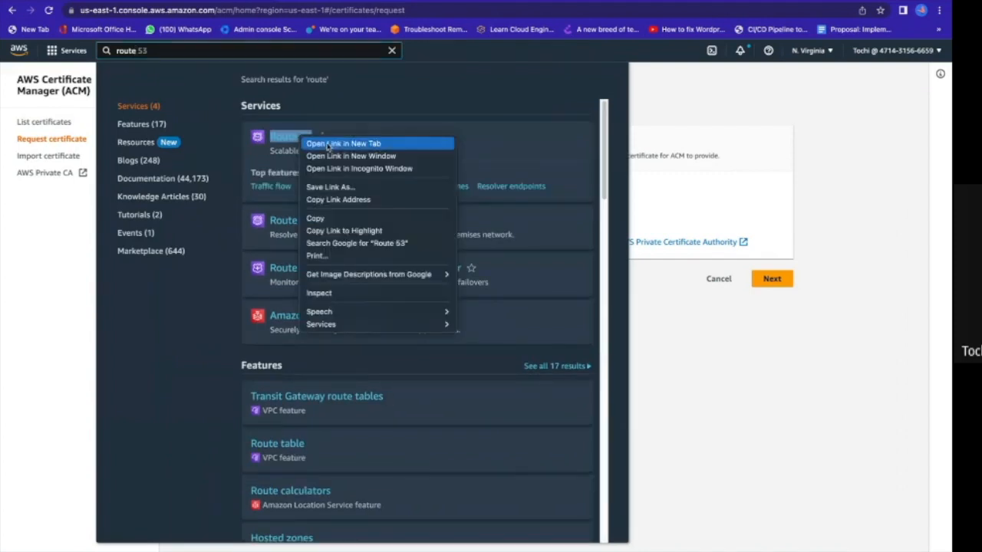
{"action": "key", "text": "Escape"}
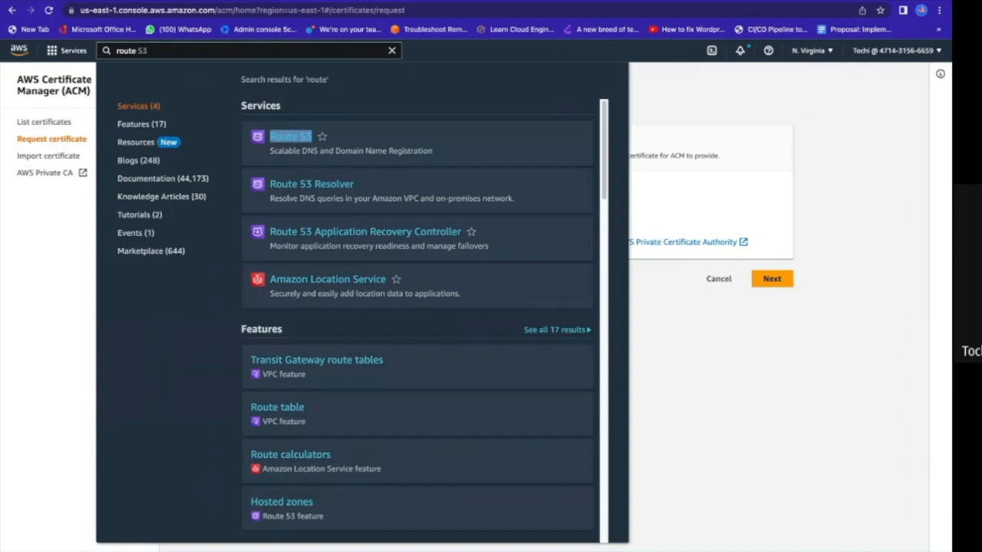
{"action": "left_click", "coordinate": [455, 2]}
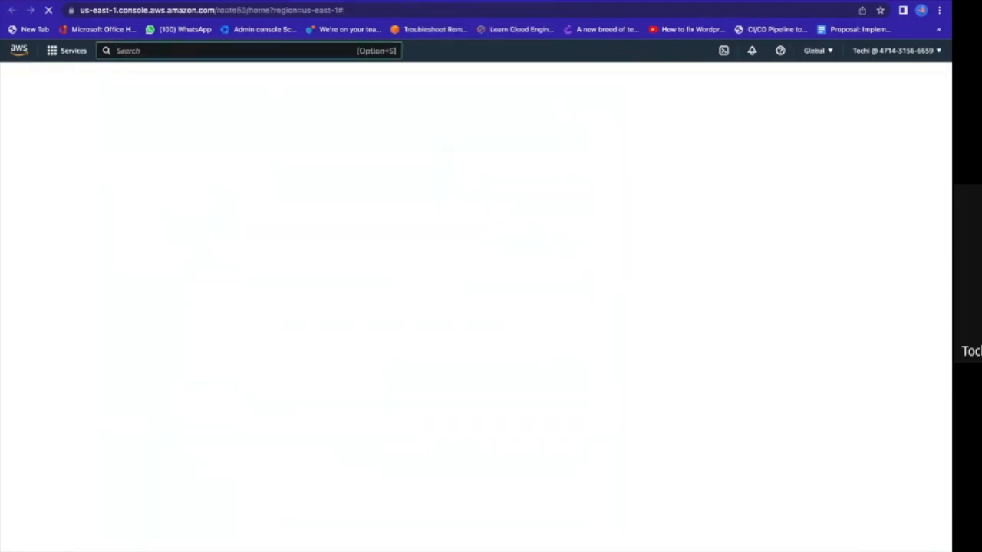
{"action": "left_click", "coordinate": [360, 2]}
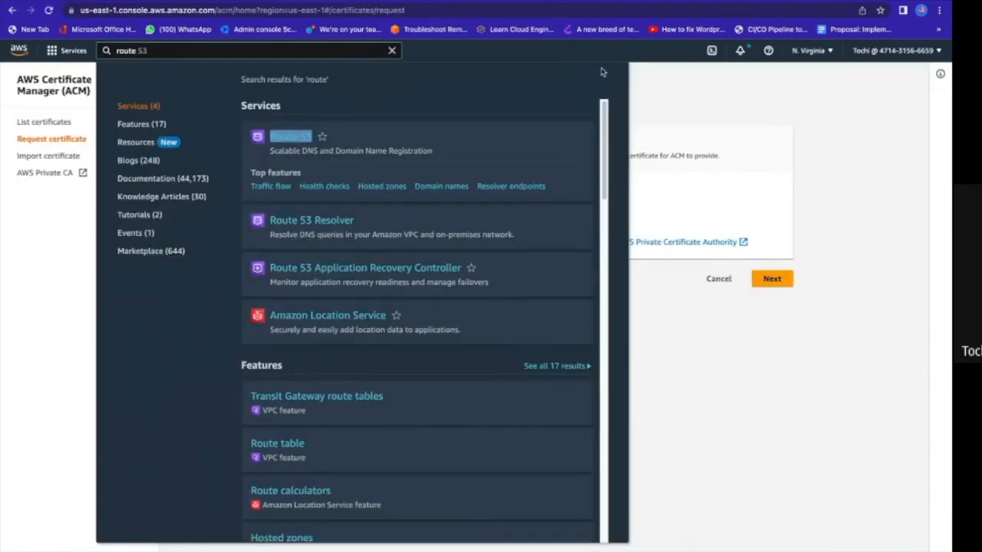
{"action": "left_click", "coordinate": [654, 84]}
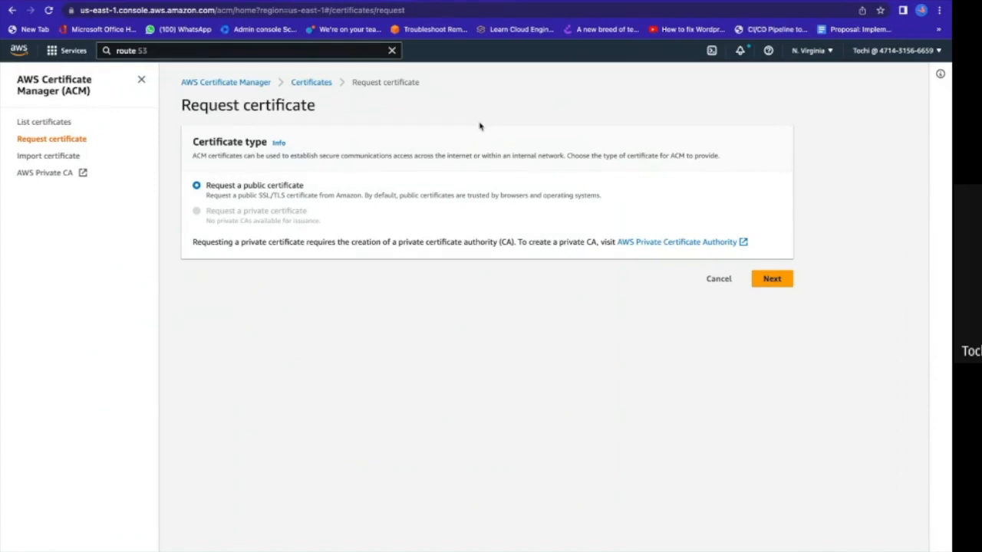
Open the cloudpaddie.com hosted zone in Route 53.
{"action": "left_click", "coordinate": [496, 2]}
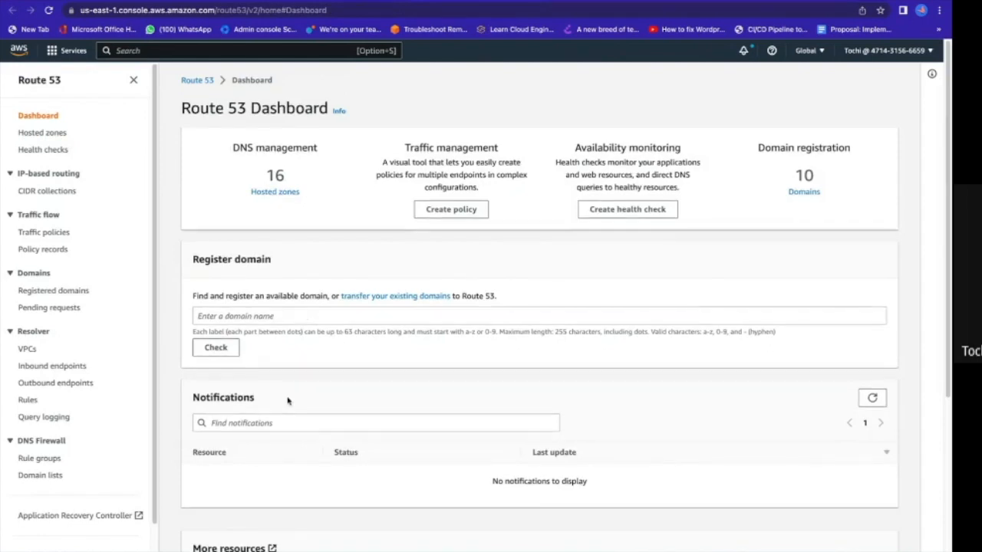
{"action": "left_click", "coordinate": [274, 195]}
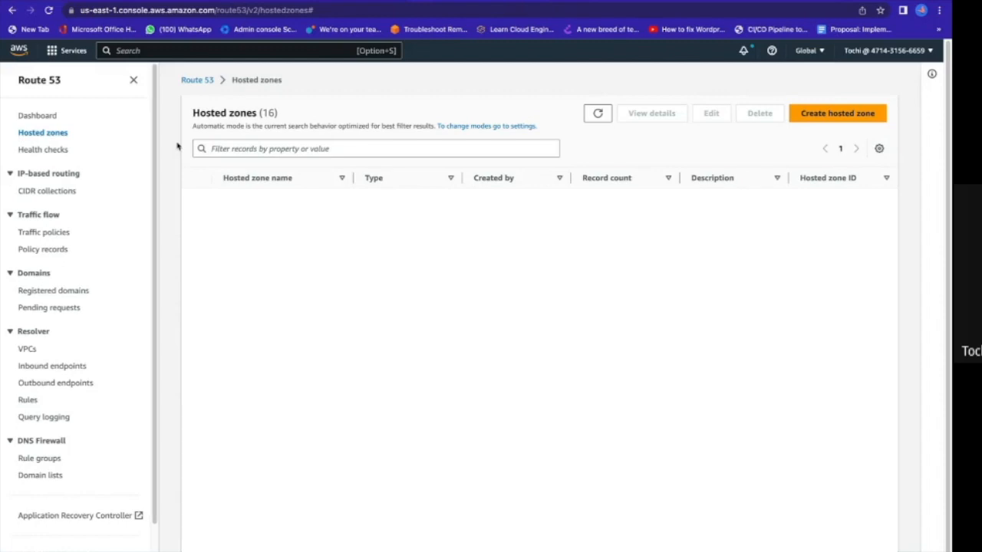
{"action": "left_click", "coordinate": [265, 201]}
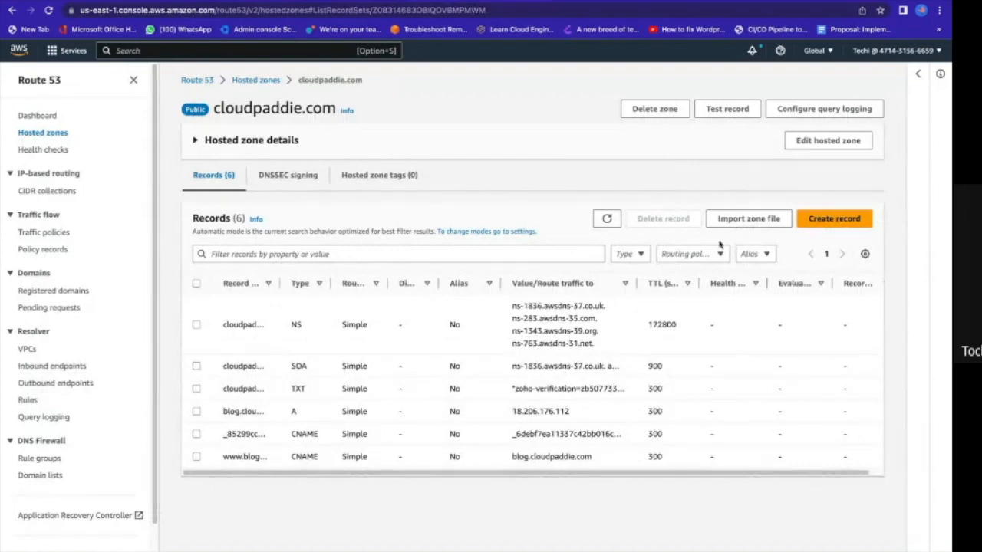
Start a type A record for the root domain, with Alias enabled and traffic routed to an S3 website endpoint.
{"action": "left_click", "coordinate": [842, 221]}
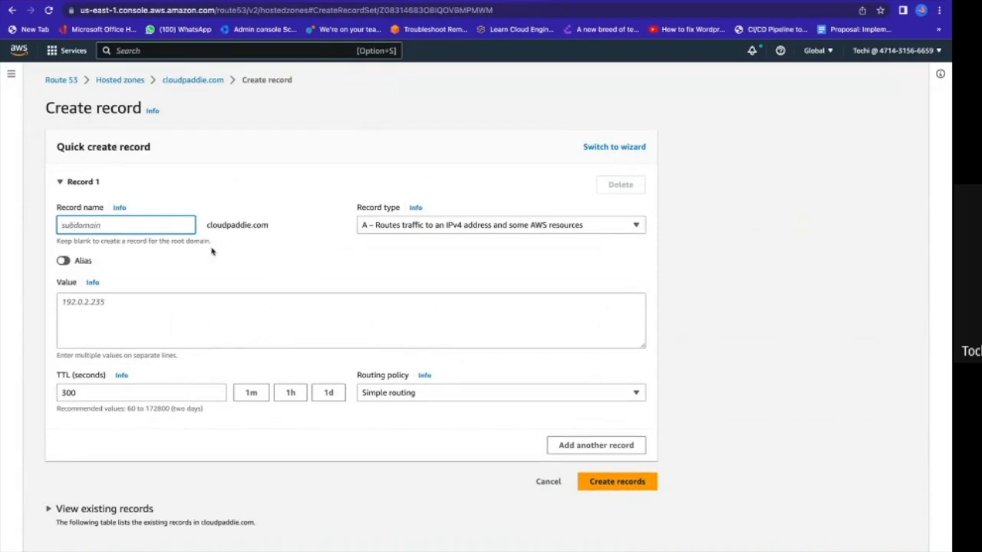
{"action": "left_click", "coordinate": [562, 226]}
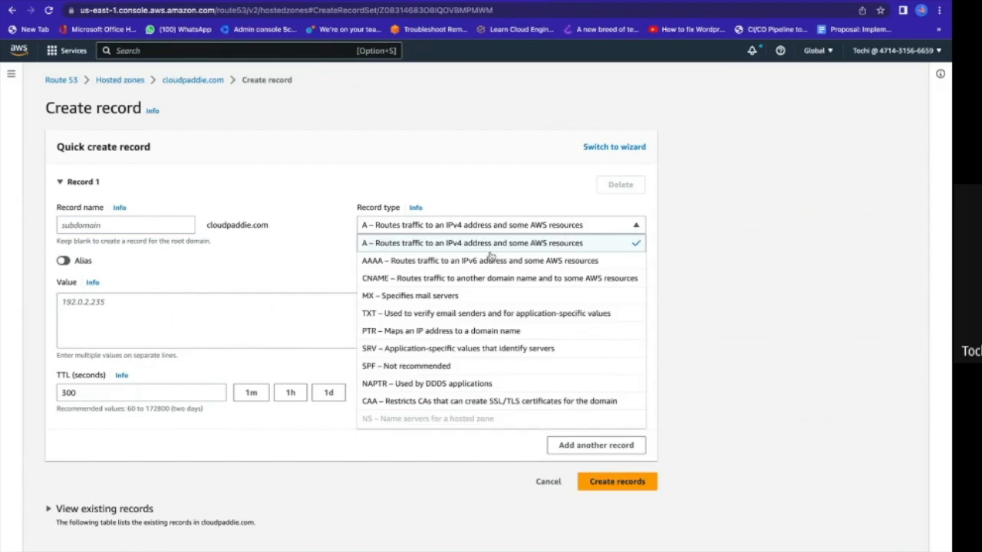
{"action": "left_click", "coordinate": [414, 248]}
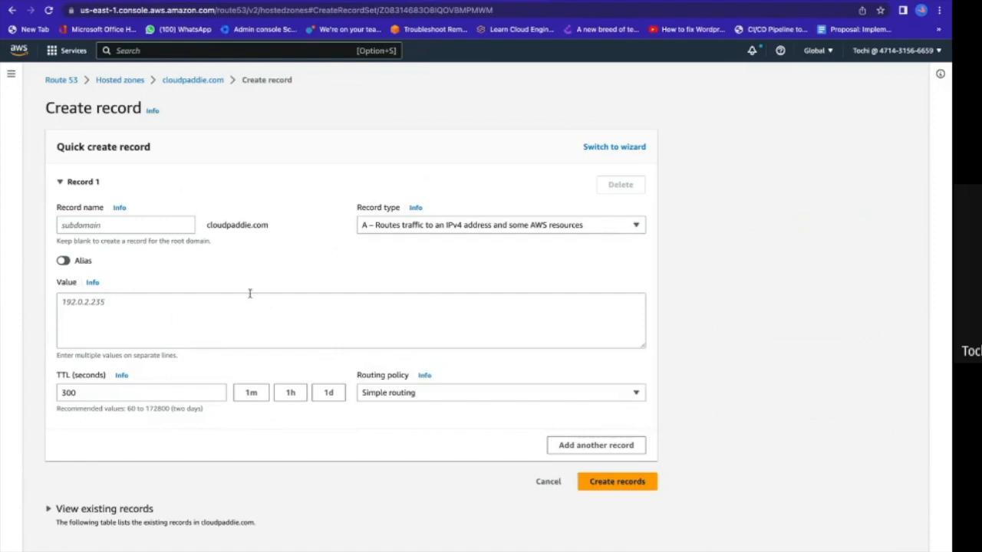
{"action": "left_click", "coordinate": [65, 261]}
{"action": "left_click", "coordinate": [92, 300]}
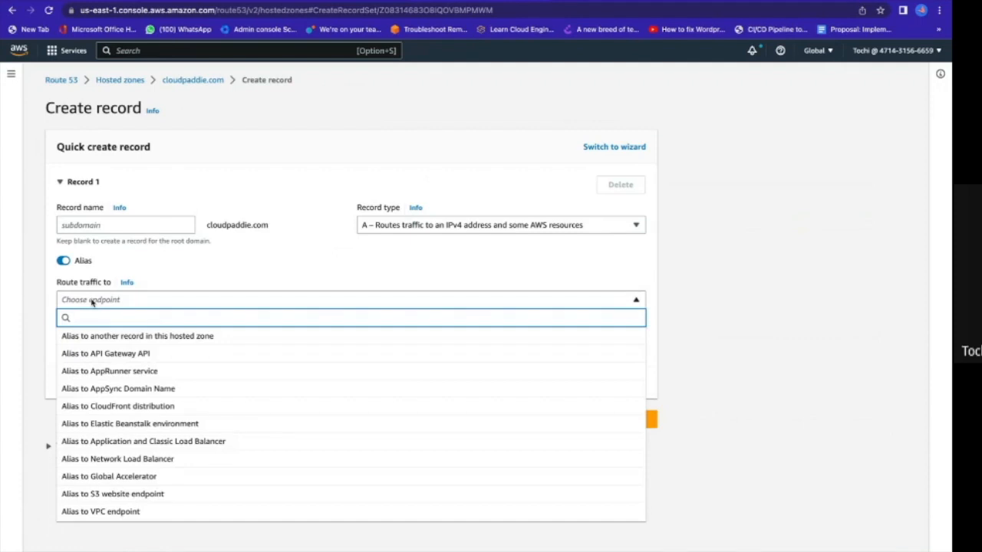
{"action": "left_click", "coordinate": [131, 497]}
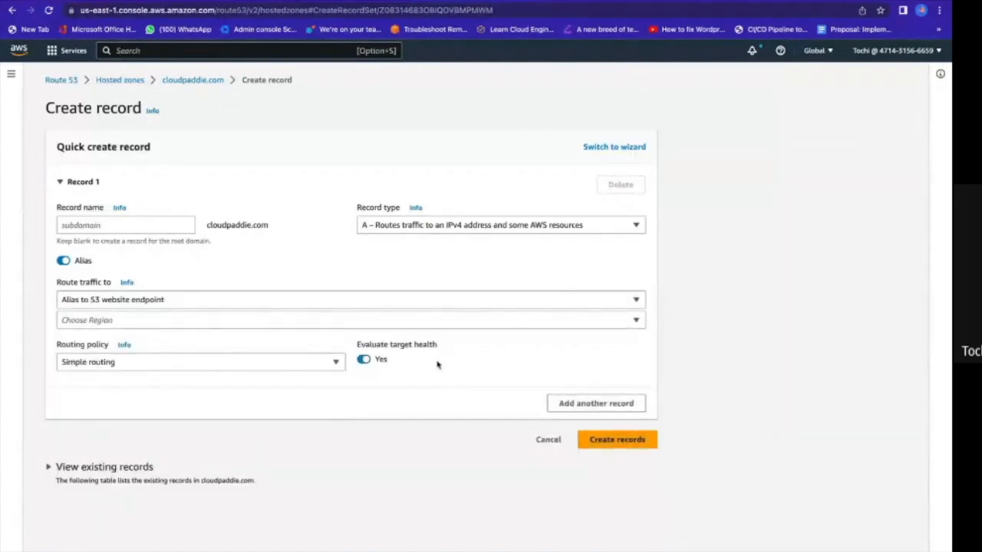
Set the alias target's region to US East (N. Virginia) [us-east-1].
{"action": "left_click", "coordinate": [521, 321]}
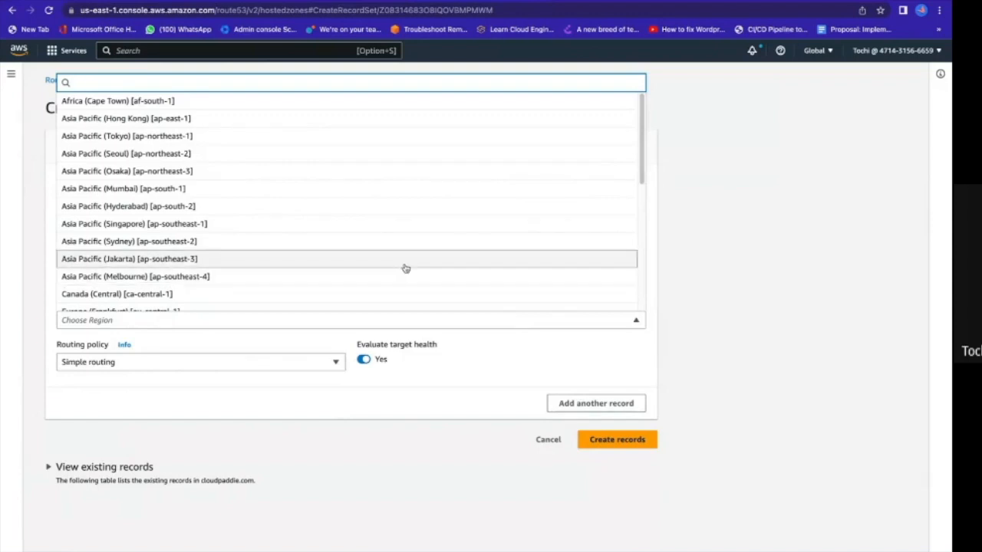
{"action": "type", "text": "nor"}
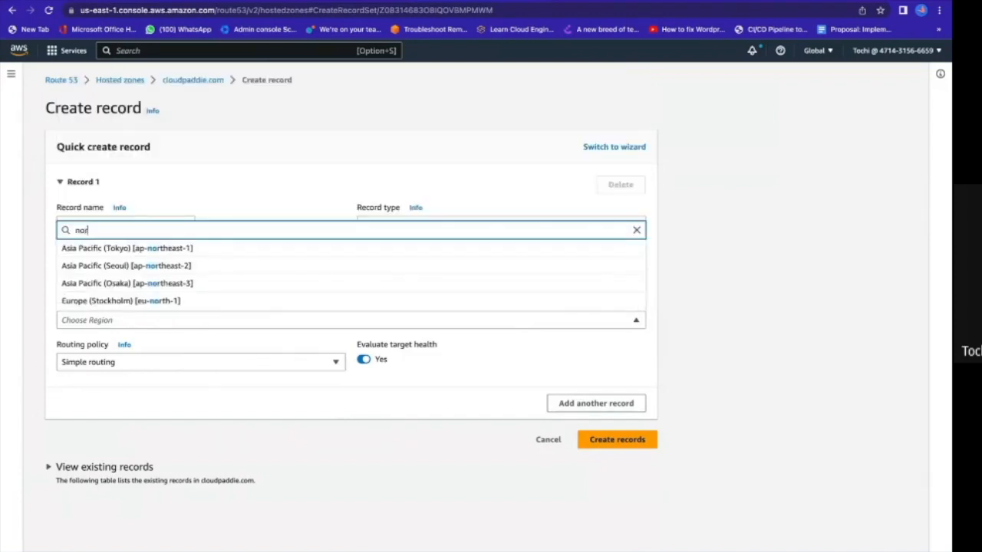
{"action": "key", "text": "BackSpace"}
{"action": "key", "text": "BackSpace"}
{"action": "key", "text": "BackSpace"}
{"action": "type", "text": "us"}
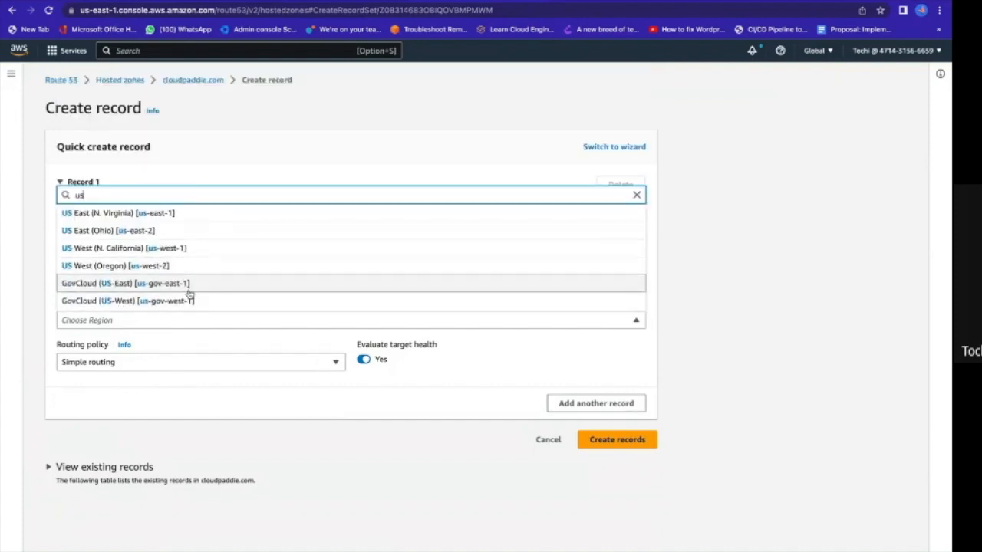
{"action": "left_click", "coordinate": [173, 214]}
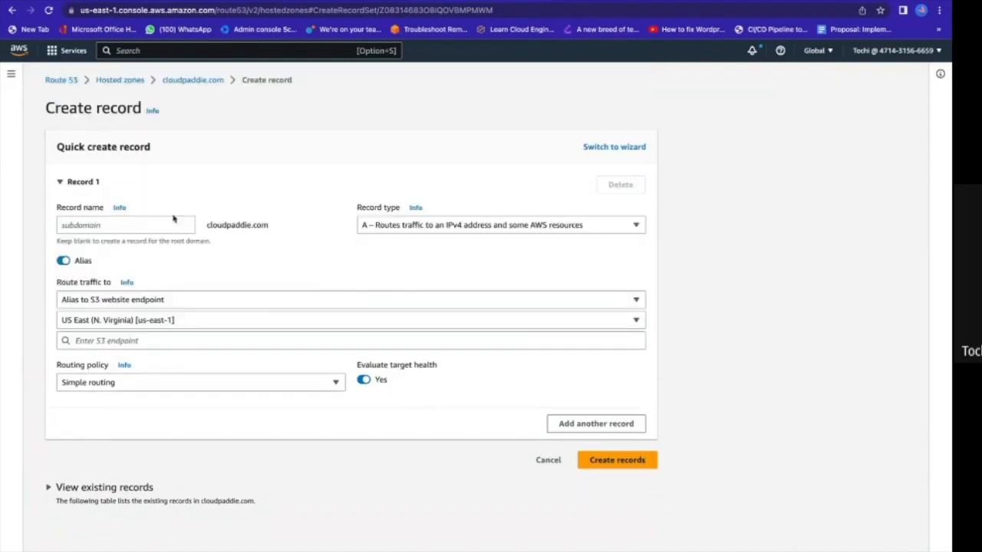
Choose the s3-website-us-east-1.amazonaws.com endpoint for cloudpaddie.com and create the root domain record.
{"action": "left_click", "coordinate": [210, 340]}
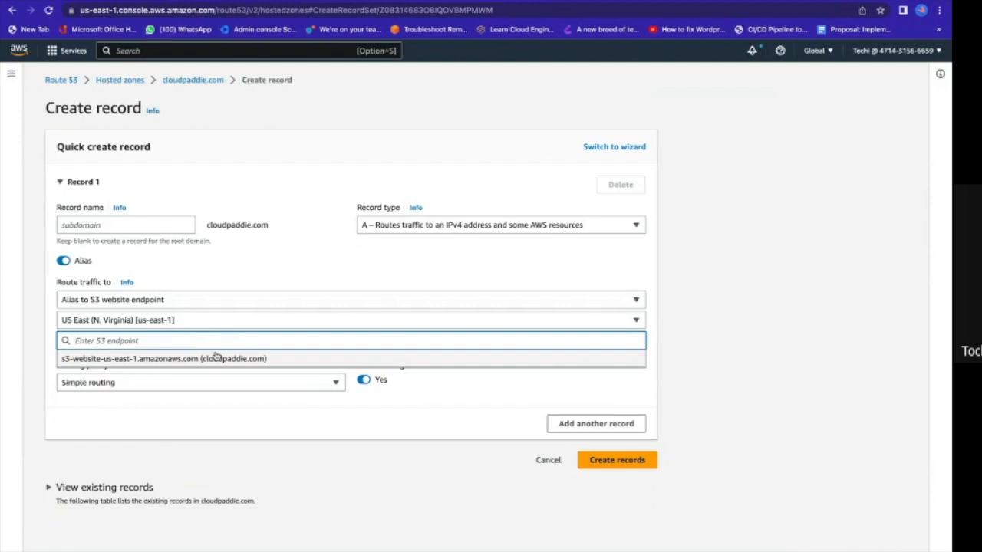
{"action": "left_click", "coordinate": [131, 359]}
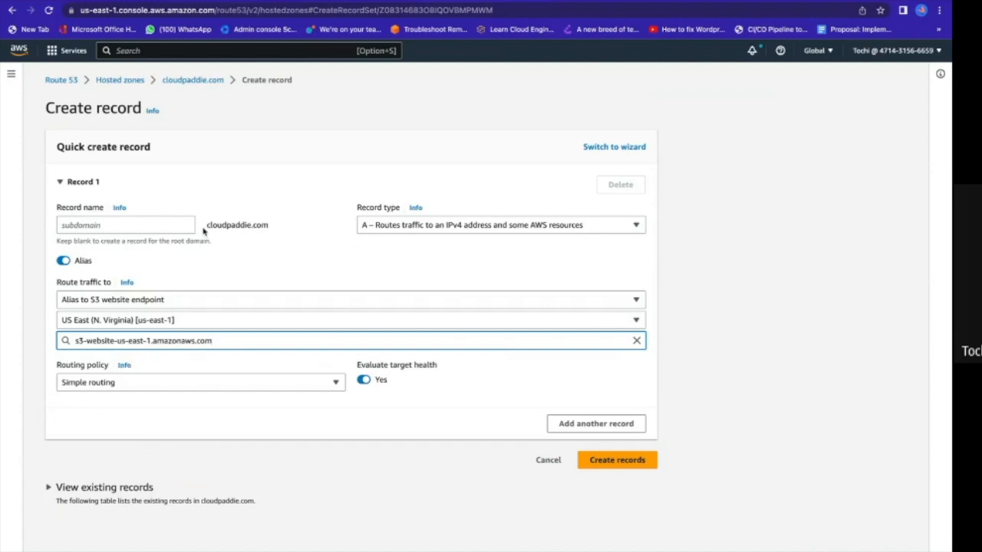
{"action": "left_click_drag", "start_coordinate": [206, 225], "coordinate": [268, 229]}
{"action": "key", "text": "super+c"}
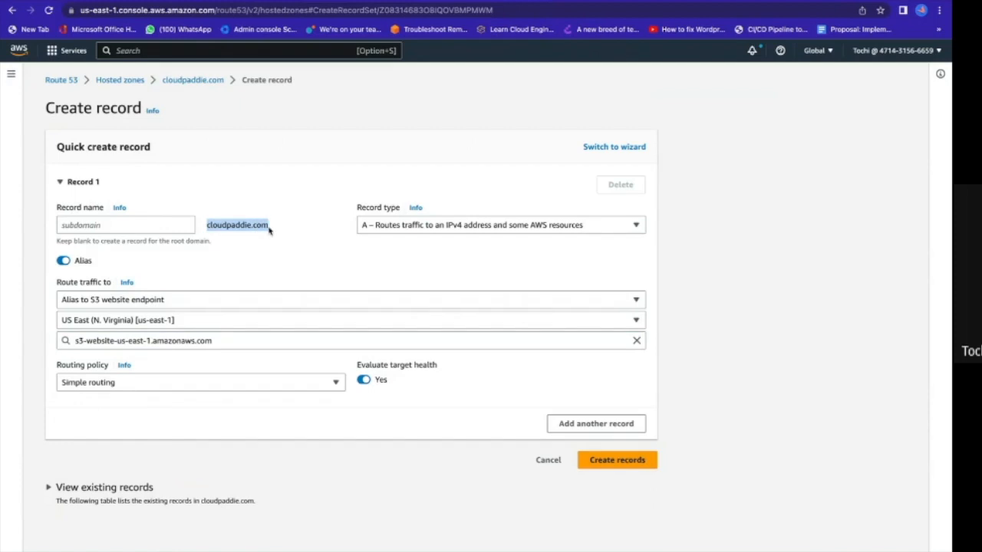
{"action": "left_click", "coordinate": [273, 235]}
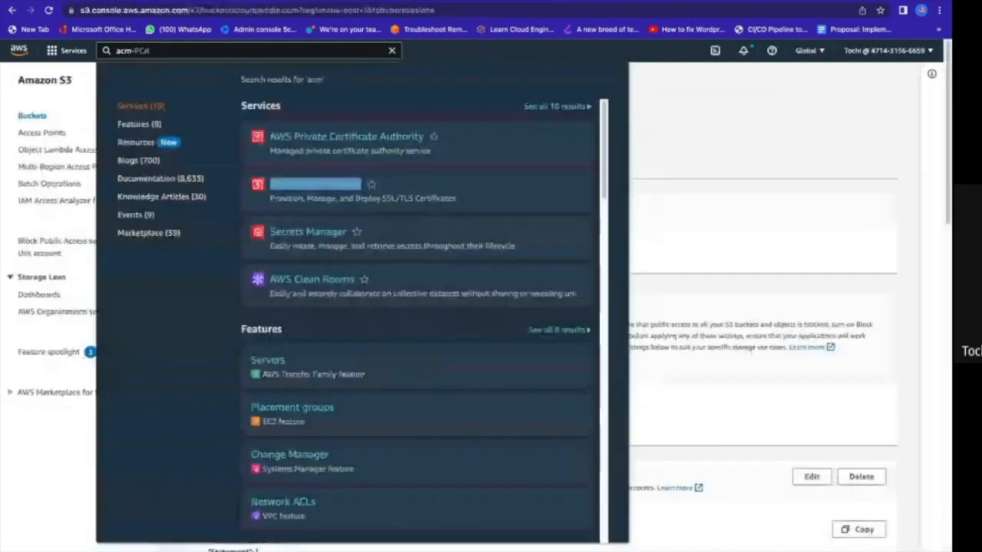
{"action": "left_click", "coordinate": [345, 192]}
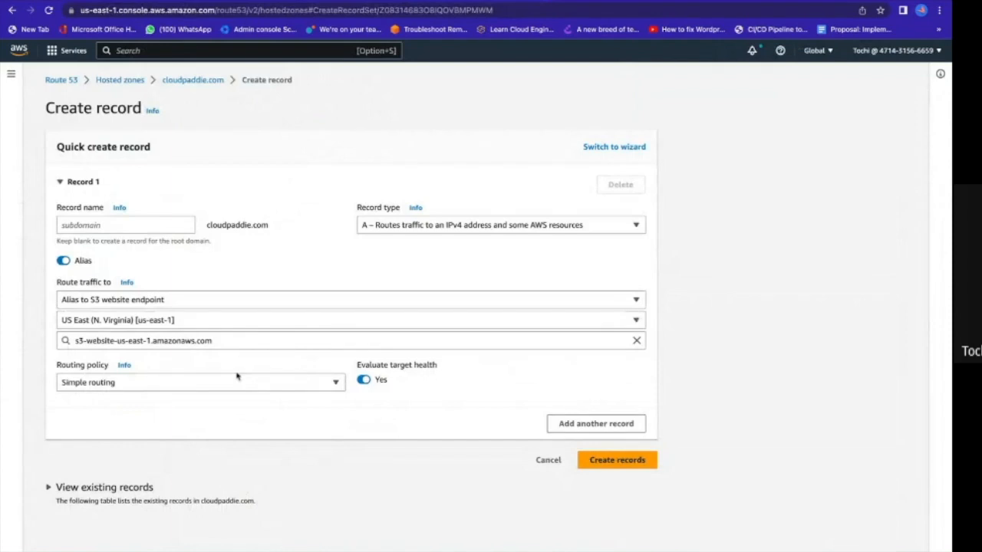
{"action": "left_click", "coordinate": [634, 463]}
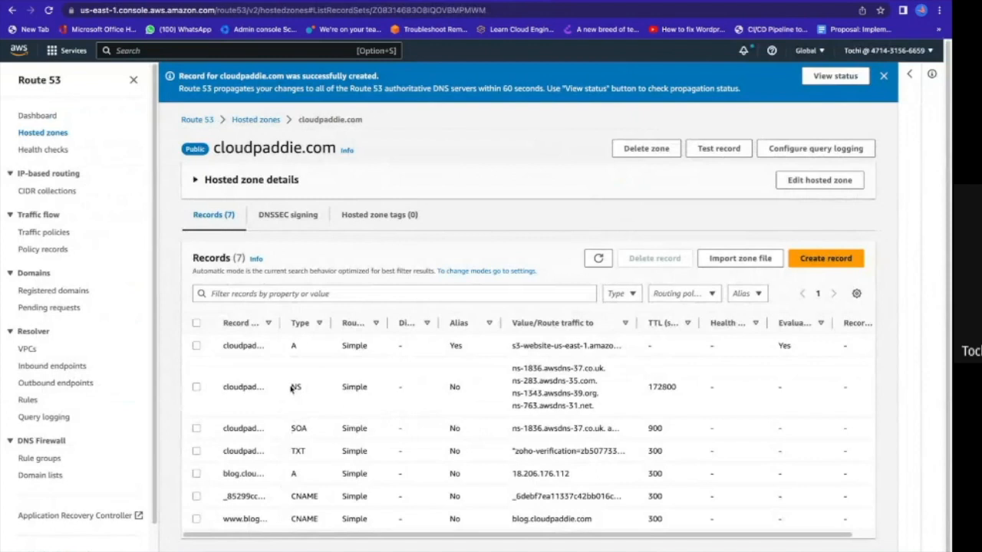
Create a CNAME record named www in the cloudpaddie.com hosted zone, with the value cloudpaddie.com.
{"action": "left_click_drag", "start_coordinate": [282, 323], "coordinate": [343, 323]}
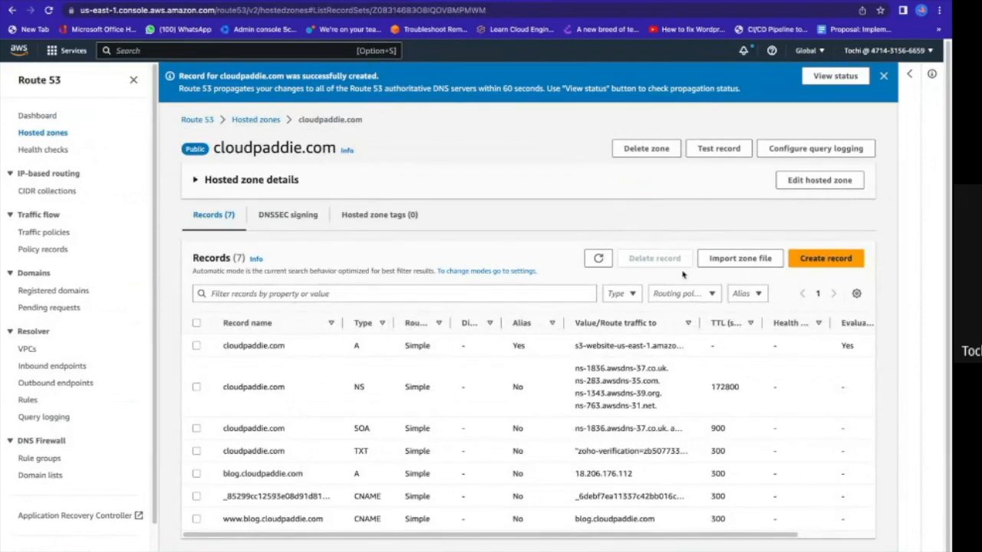
{"action": "left_click", "coordinate": [806, 263]}
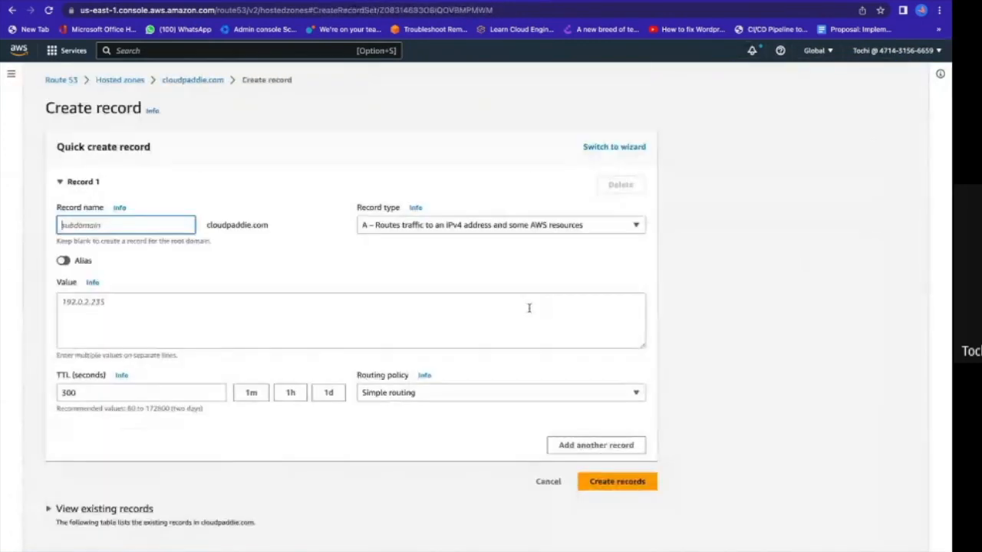
{"action": "type", "text": "www"}
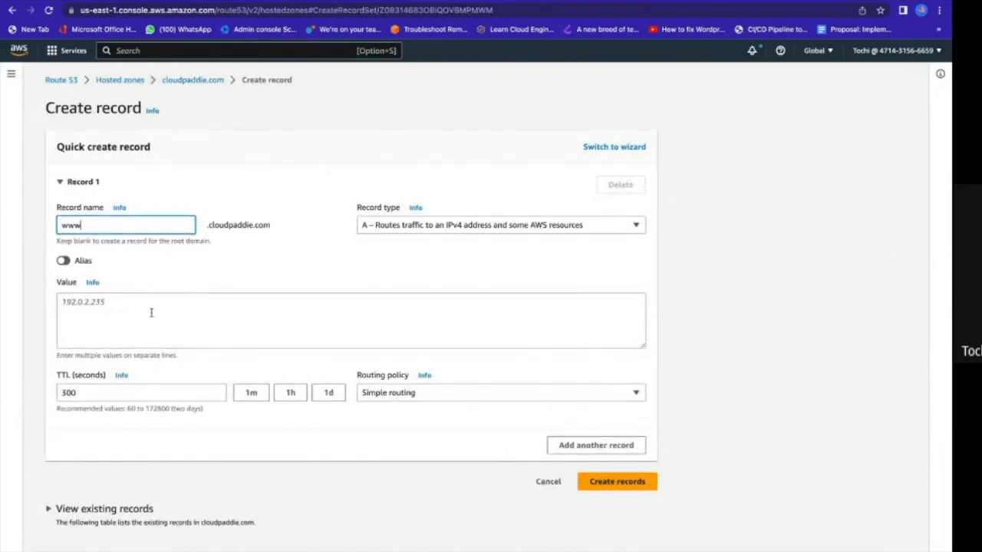
{"action": "left_click", "coordinate": [432, 229]}
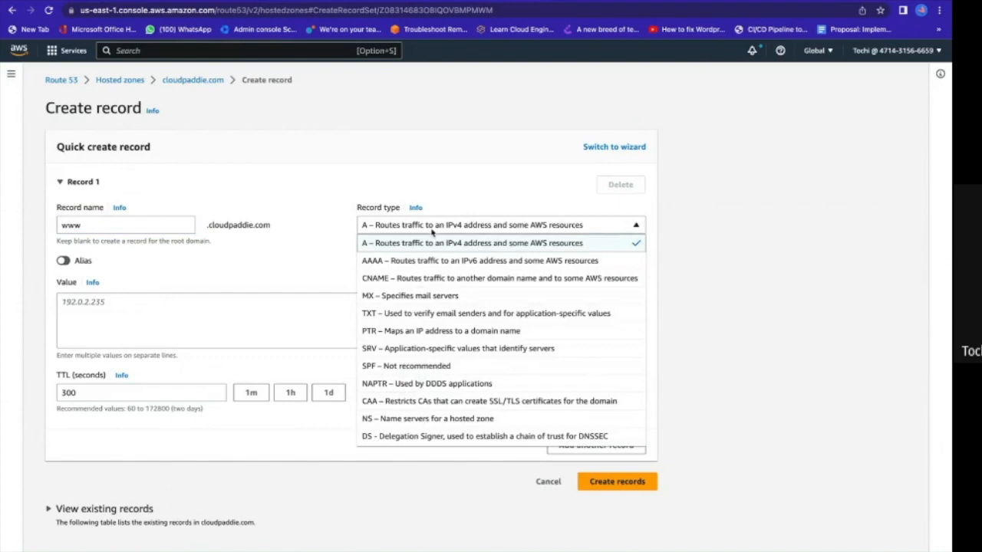
{"action": "left_click", "coordinate": [424, 279]}
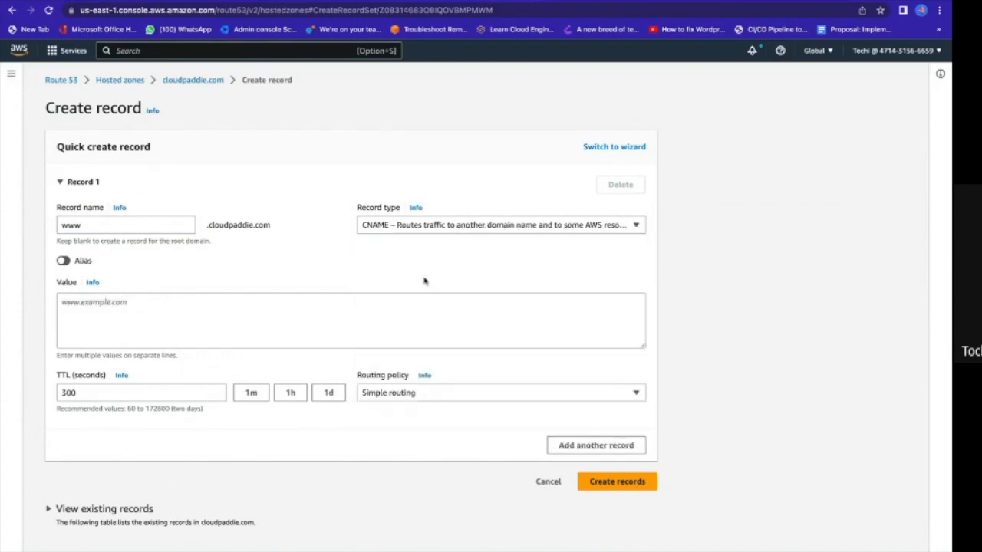
{"action": "left_click", "coordinate": [152, 311]}
{"action": "key", "text": "super+v"}
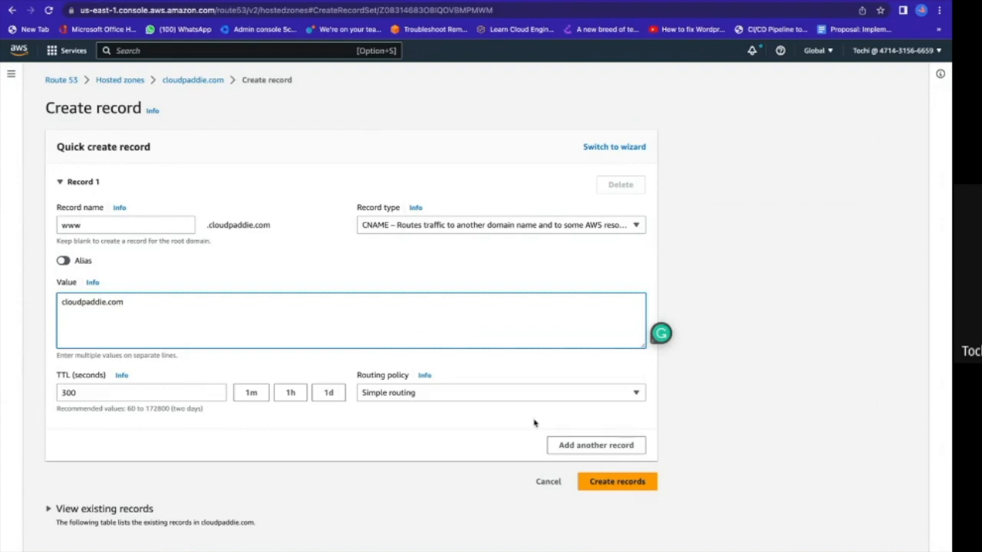
{"action": "left_click", "coordinate": [623, 482]}
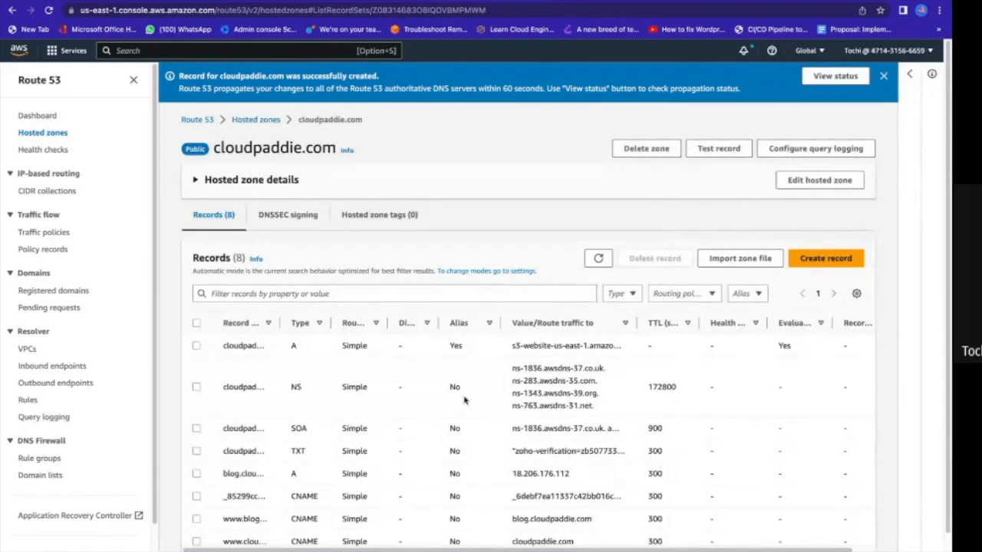
{"action": "scroll", "coordinate": [464, 400], "scroll_direction": "down", "scroll_amount": 1}
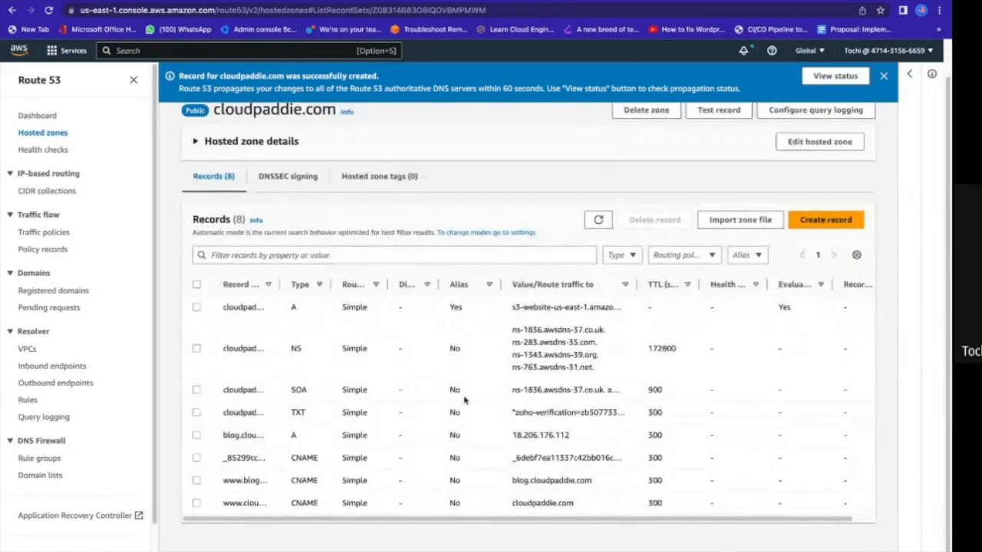
{"action": "left_click", "coordinate": [284, 285]}
{"action": "left_click_drag", "start_coordinate": [281, 285], "coordinate": [369, 285]}
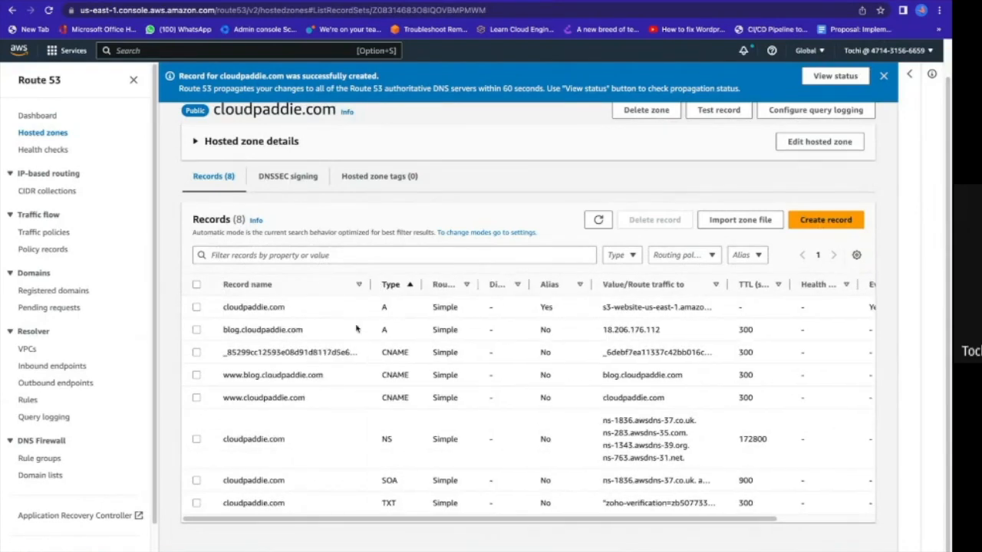
{"action": "left_click", "coordinate": [197, 307]}
{"action": "scroll", "coordinate": [209, 422], "scroll_direction": "down", "scroll_amount": 1}
{"action": "left_click", "coordinate": [197, 403]}
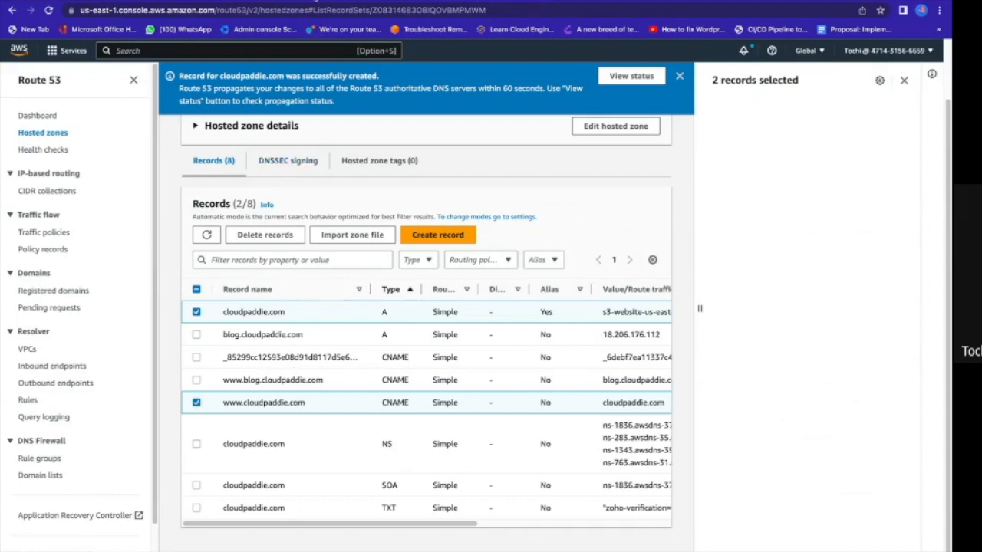
Switch to AWS Certificate Manager and start a request for a public certificate.
{"action": "left_click", "coordinate": [316, 1]}
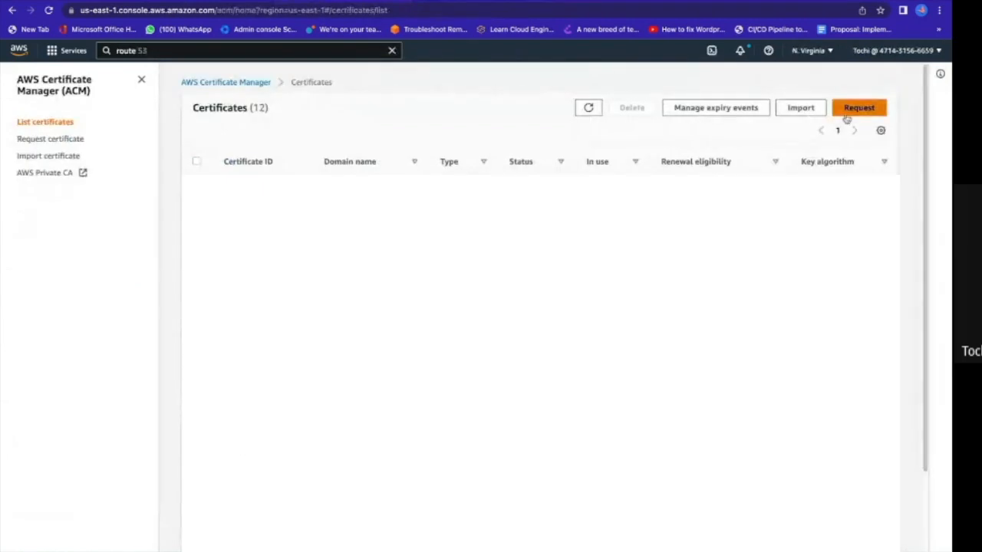
{"action": "left_click", "coordinate": [857, 109]}
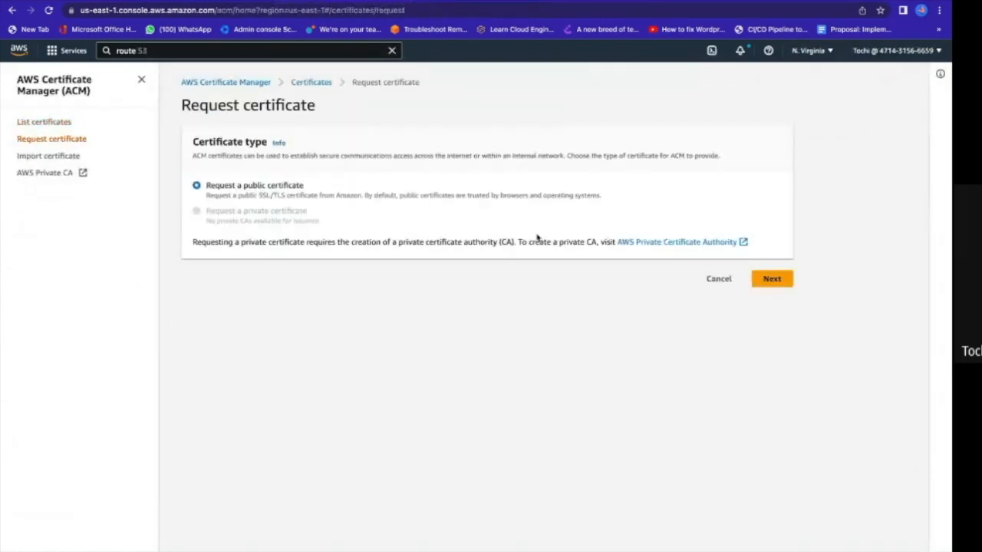
{"action": "left_click", "coordinate": [769, 279]}
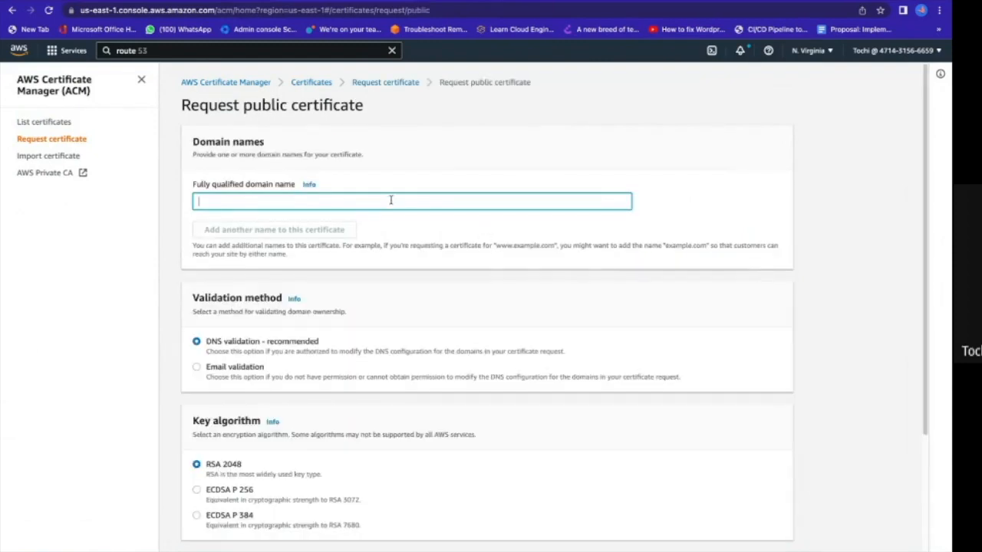
{"action": "type", "text": "cloudpaddie.com"}
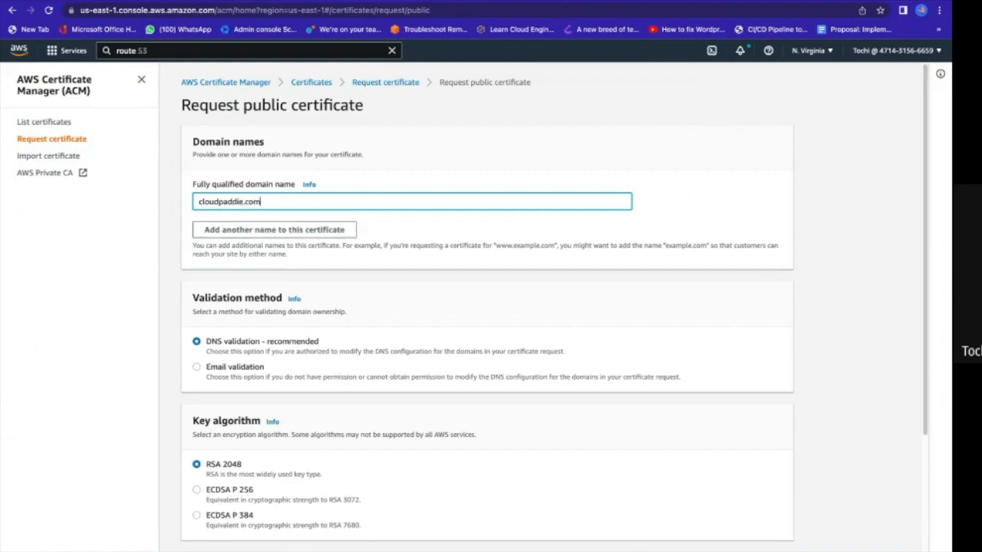
{"action": "left_click", "coordinate": [288, 229]}
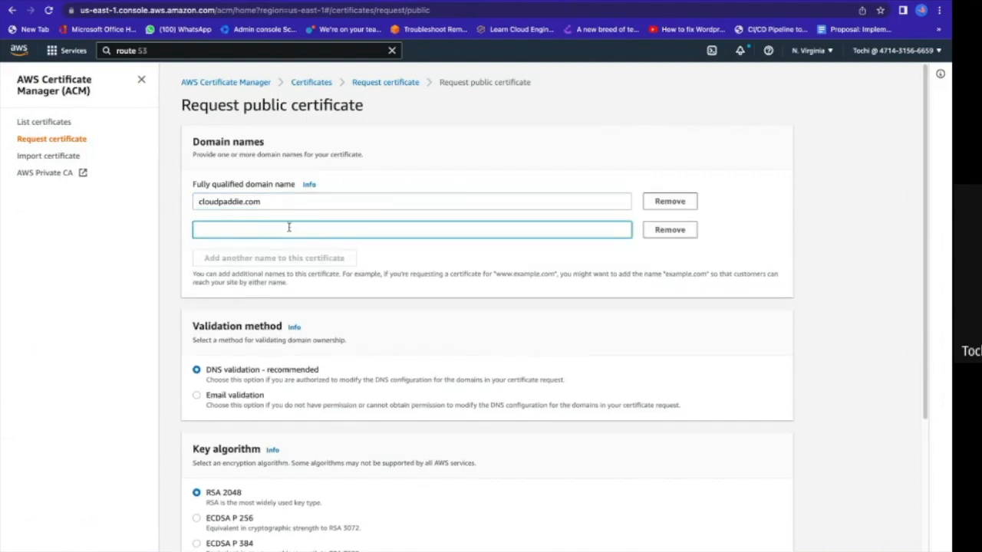
{"action": "type", "text": "www.cou"}
{"action": "key", "text": "BackSpace"}
{"action": "type", "text": "lo"}
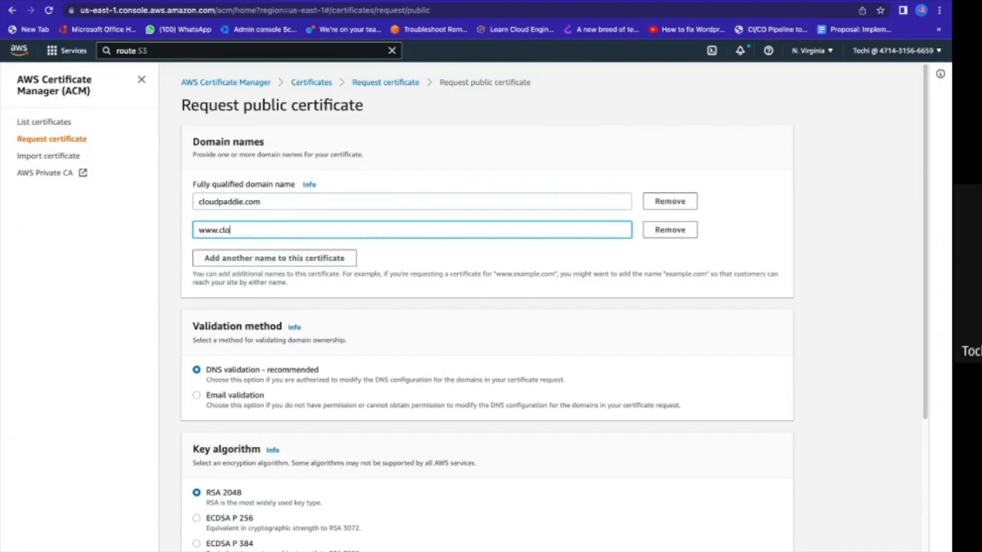
{"action": "type", "text": "udpaddie.com"}
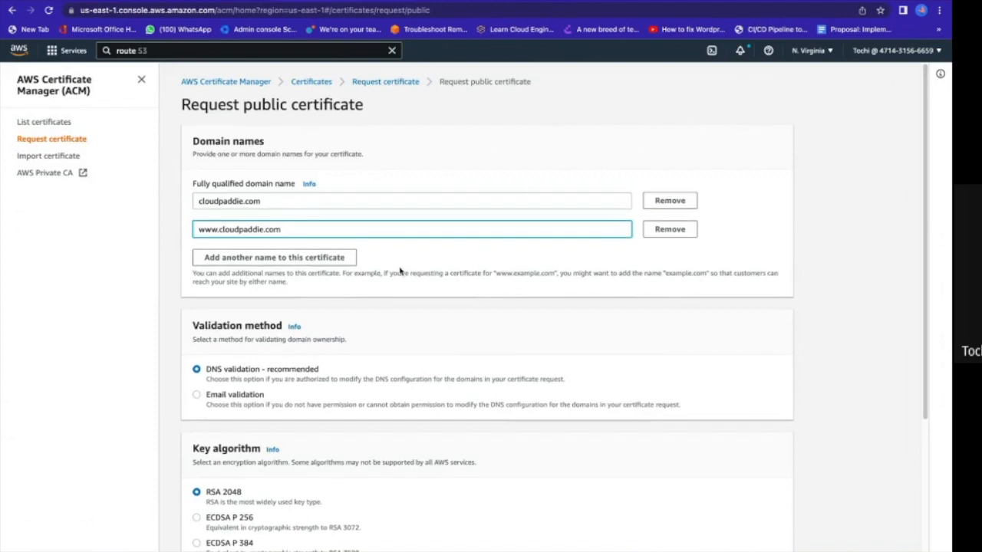
Submit the certificate request with DNS validation and the RSA 2048 key algorithm.
{"action": "scroll", "coordinate": [400, 270], "scroll_direction": "down", "scroll_amount": 1}
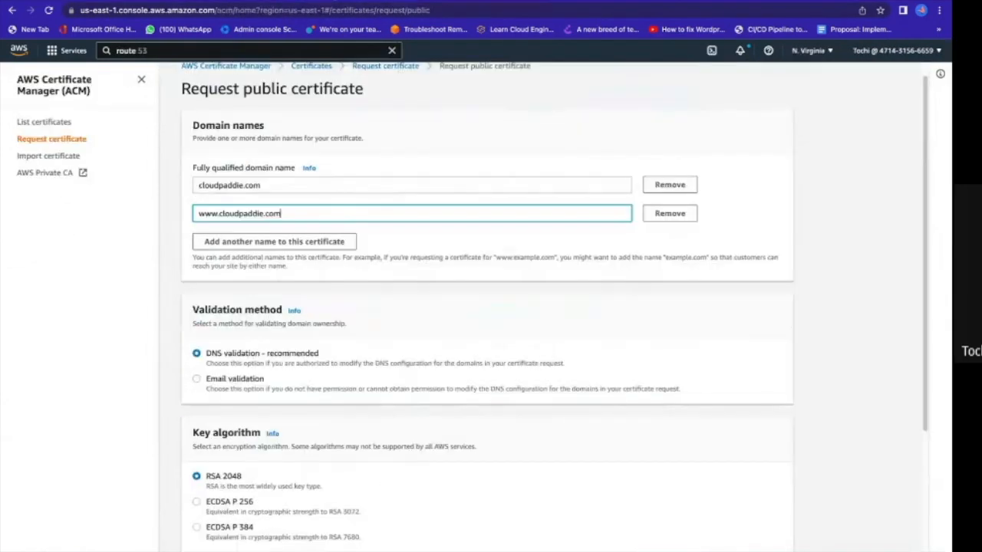
{"action": "scroll", "coordinate": [358, 443], "scroll_direction": "down", "scroll_amount": 3}
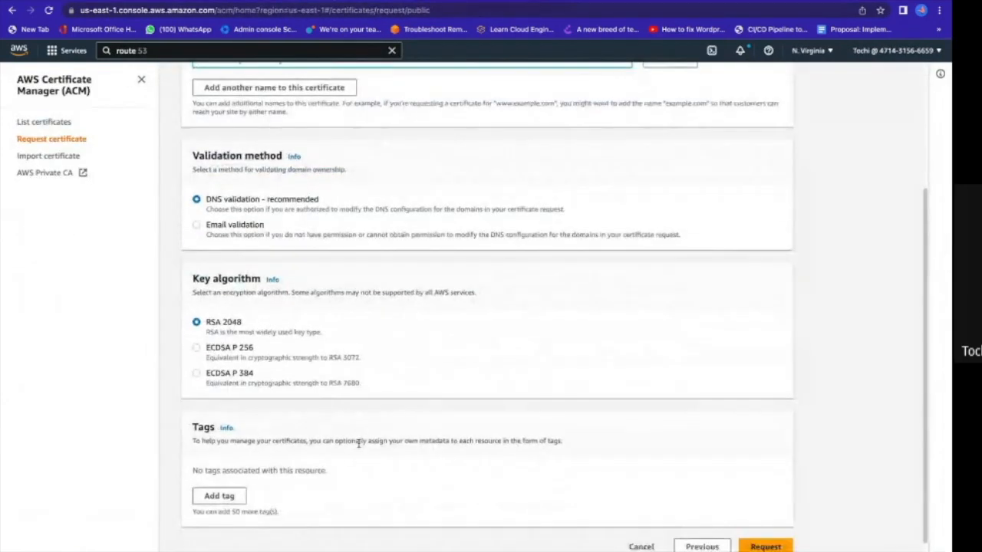
{"action": "scroll", "coordinate": [537, 491], "scroll_direction": "down", "scroll_amount": 1}
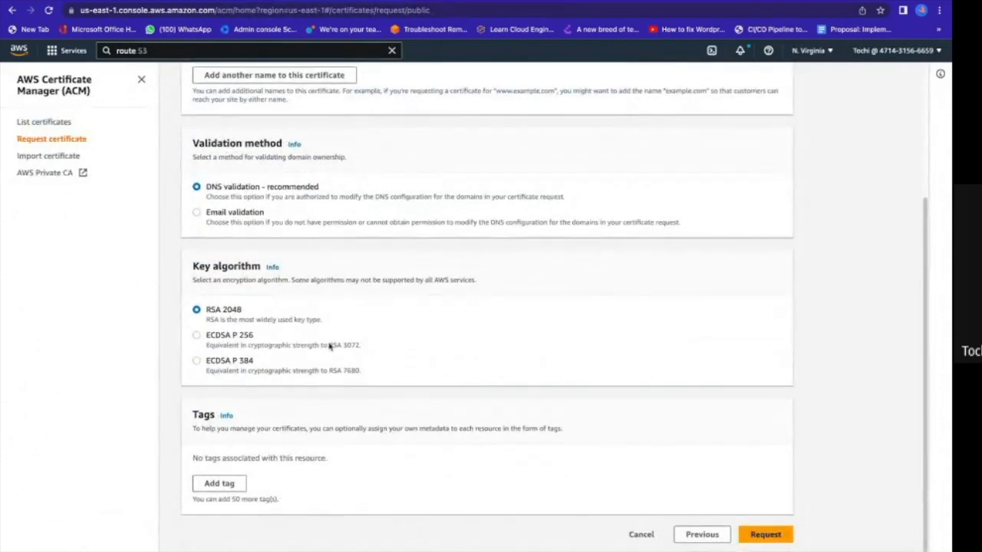
{"action": "left_click", "coordinate": [756, 536]}
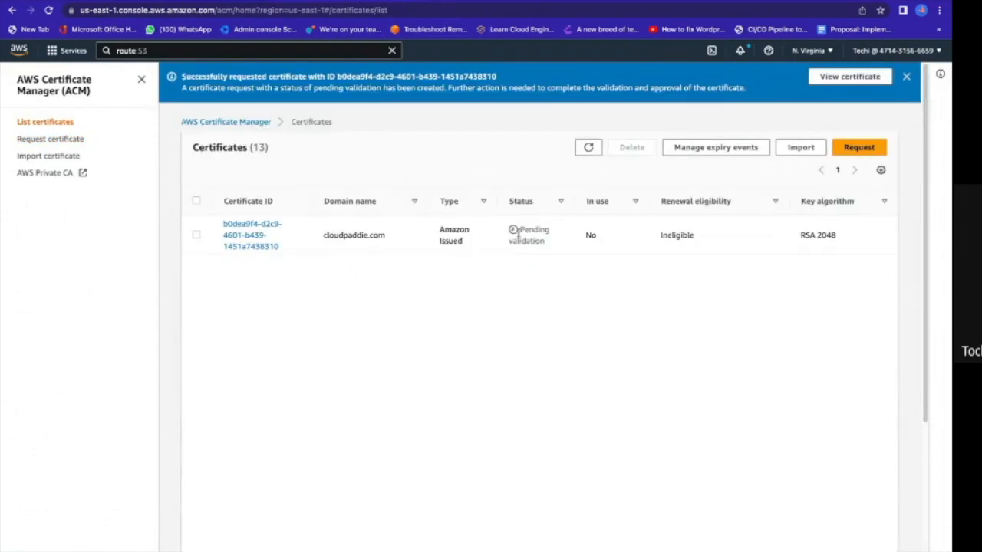
Open the new cloudpaddie.com certificate and create the DNS validation records for both domains in Route 53.
{"action": "left_click", "coordinate": [260, 240]}
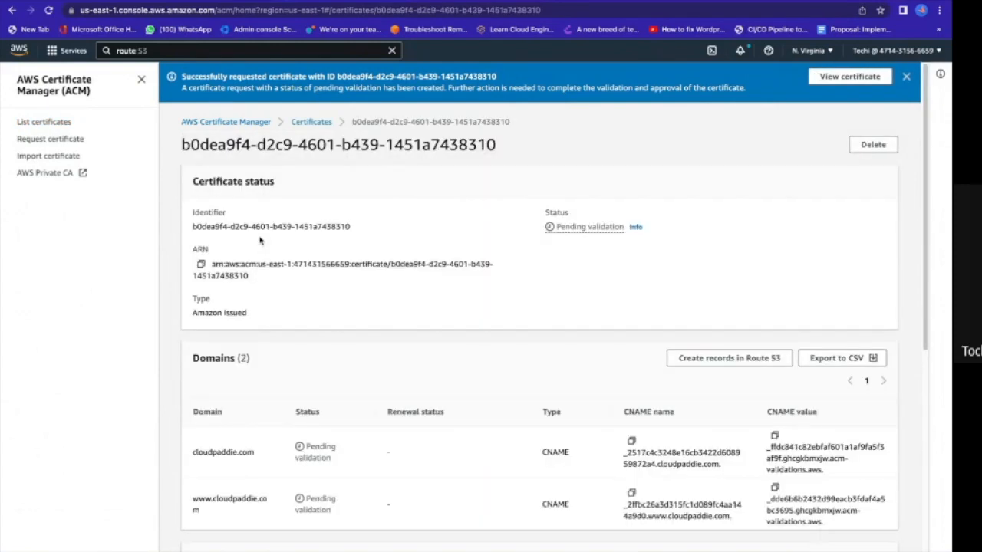
{"action": "left_click", "coordinate": [711, 367]}
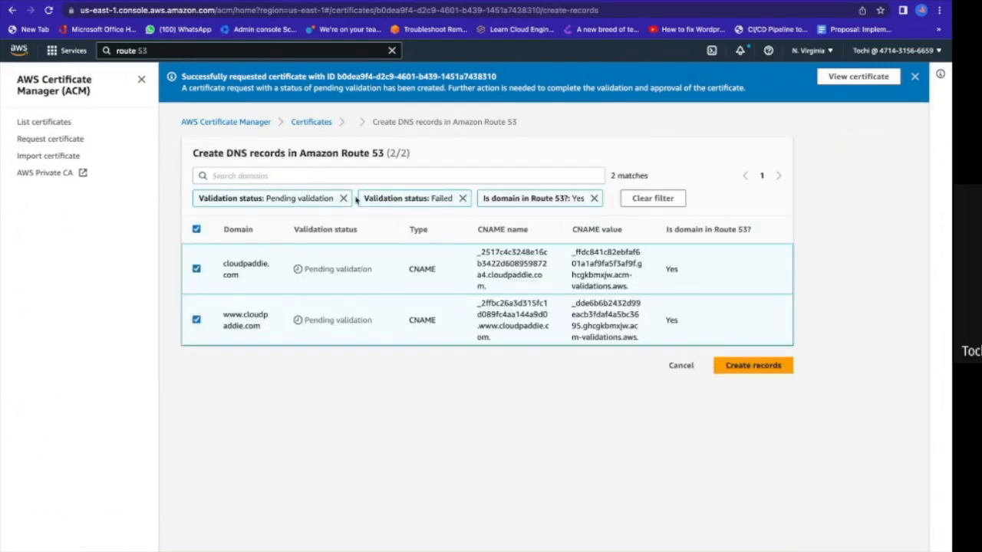
{"action": "left_click", "coordinate": [757, 365]}
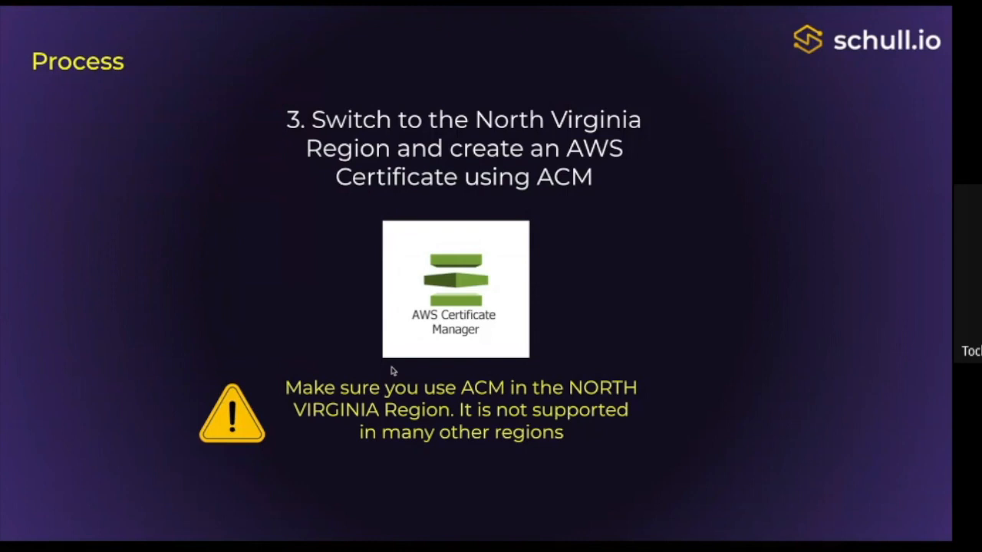
{"action": "key", "text": "Right"}
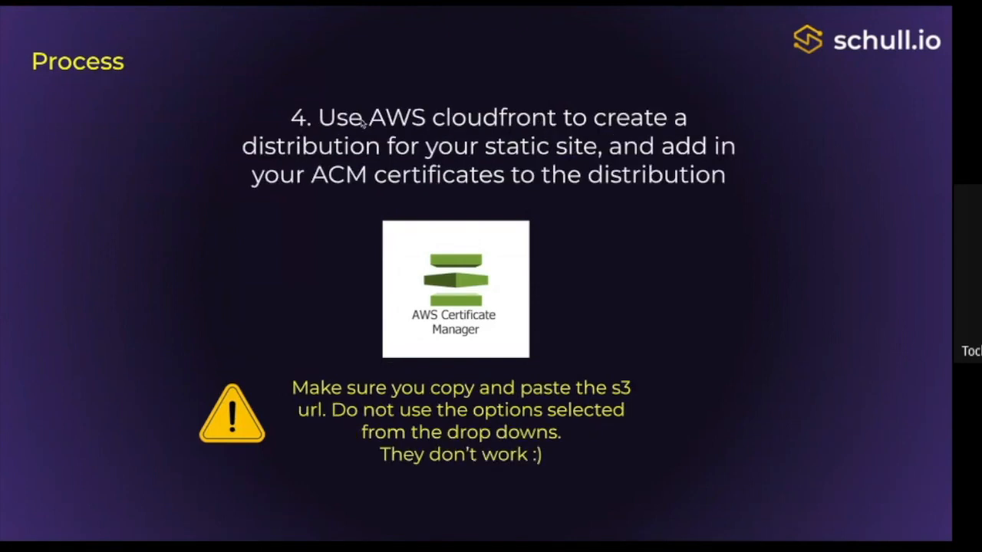
{"action": "key", "text": "alt+Tab"}
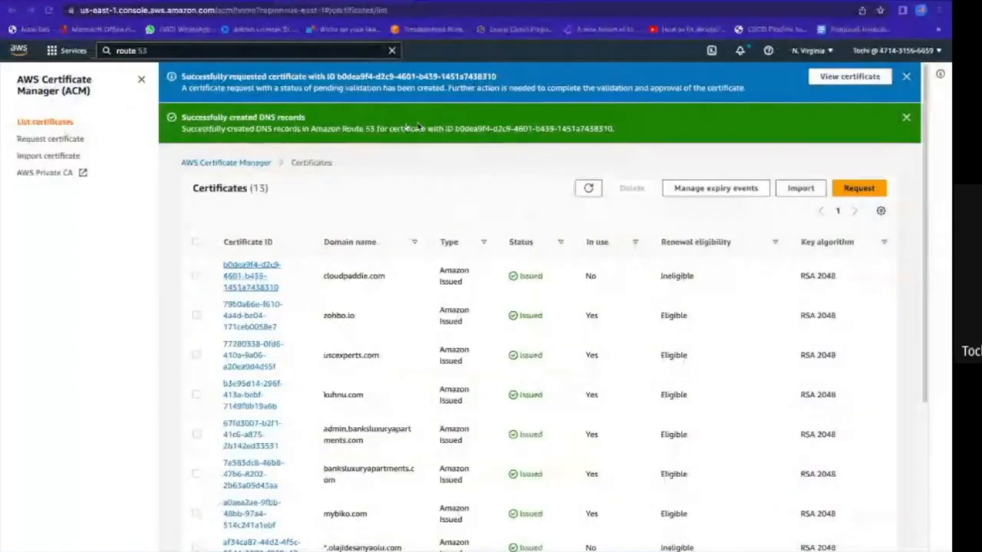
Find the CloudFront service and start creating a new distribution.
{"action": "left_click", "coordinate": [286, 49]}
{"action": "key", "text": "ctrl+a"}
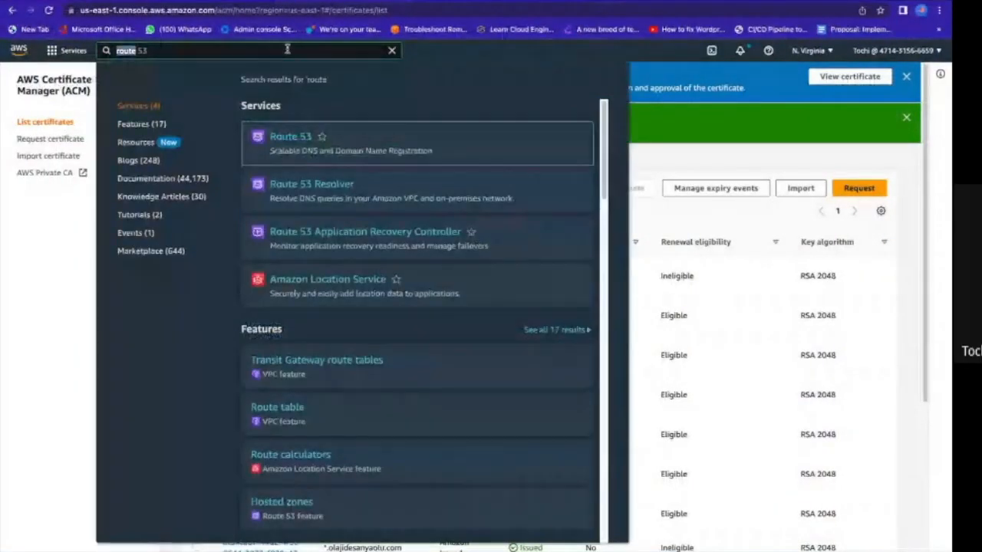
{"action": "type", "text": "cloud"}
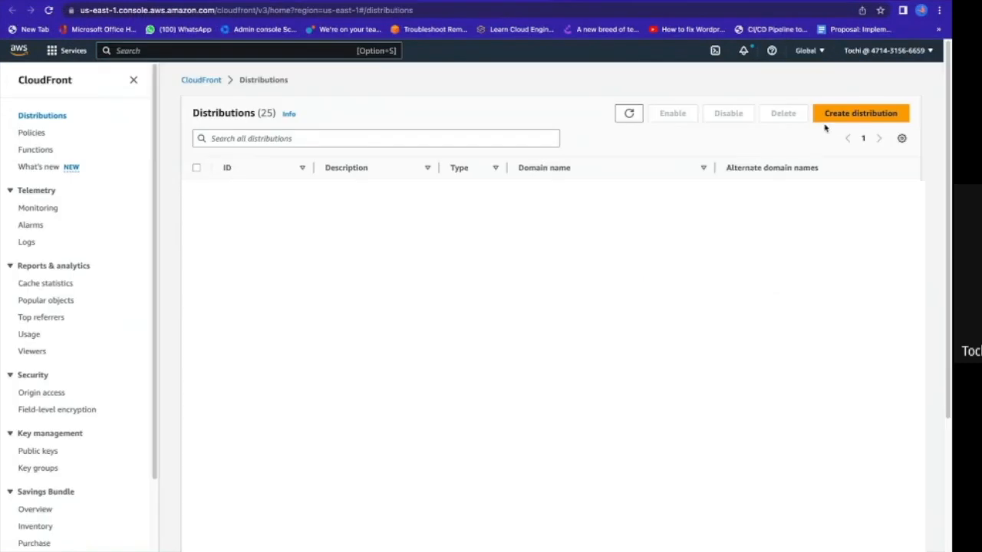
{"action": "left_click", "coordinate": [840, 123]}
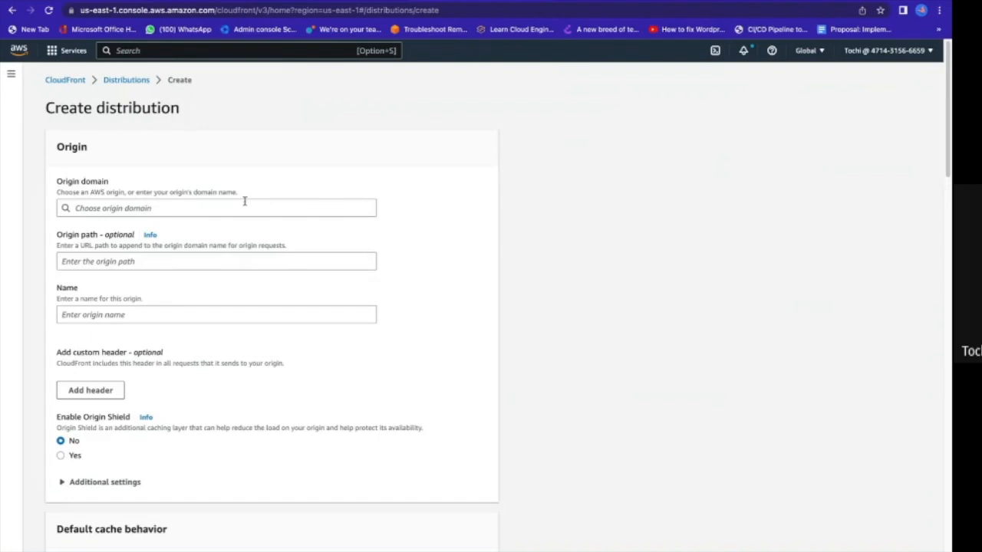
Look through the S3 origin domains offered for the distribution and compare them with the slide's note on choosing the origin.
{"action": "left_click", "coordinate": [245, 205]}
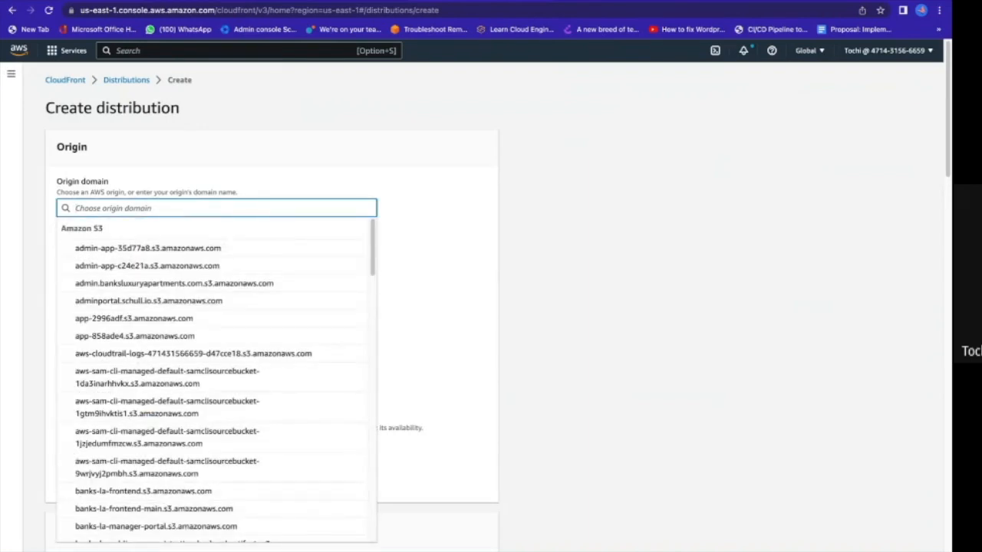
{"action": "key", "text": "ctrl+Right"}
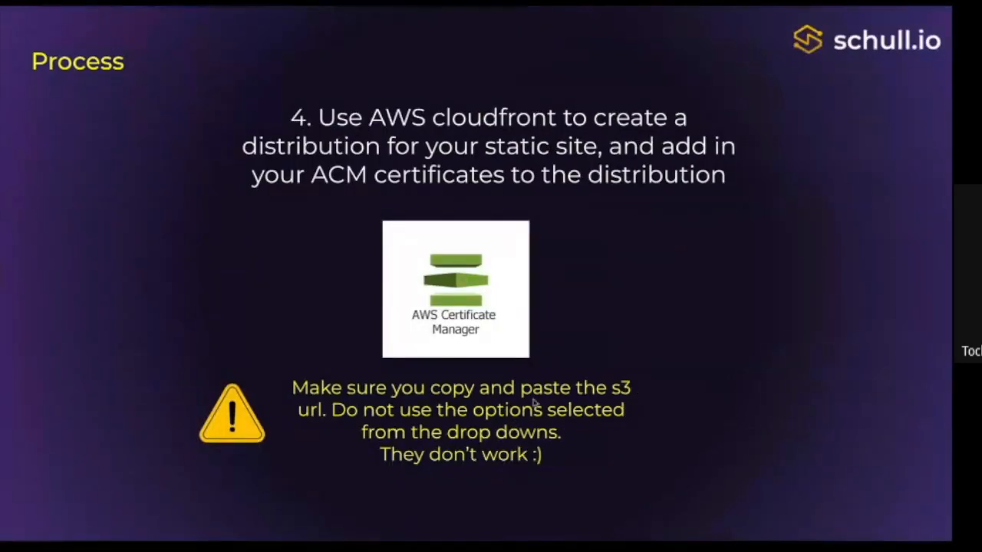
{"action": "key", "text": "ctrl+Left"}
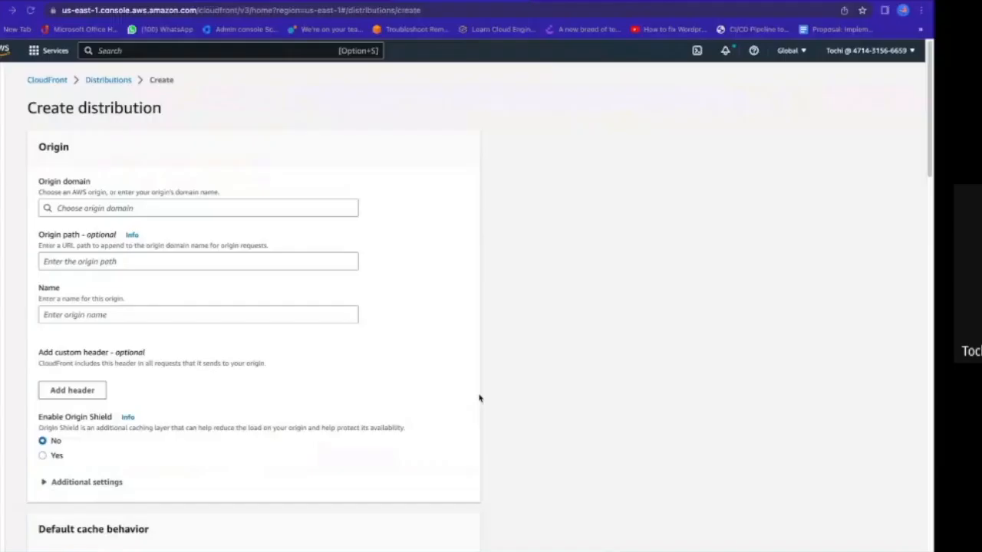
{"action": "left_click", "coordinate": [192, 208]}
{"action": "scroll", "coordinate": [229, 463], "scroll_direction": "down", "scroll_amount": 3}
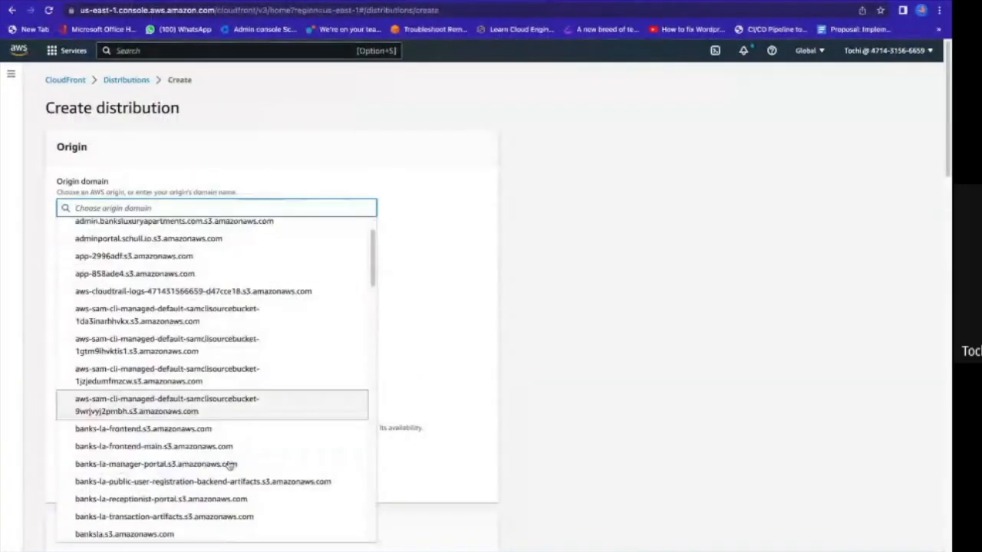
{"action": "scroll", "coordinate": [229, 465], "scroll_direction": "up", "scroll_amount": 3}
Recheck the slide's origin note and copy the bucket website endpoint from the cloudpaddie.com bucket's static website hosting properties in S3.
{"action": "key", "text": "ctrl+Right"}
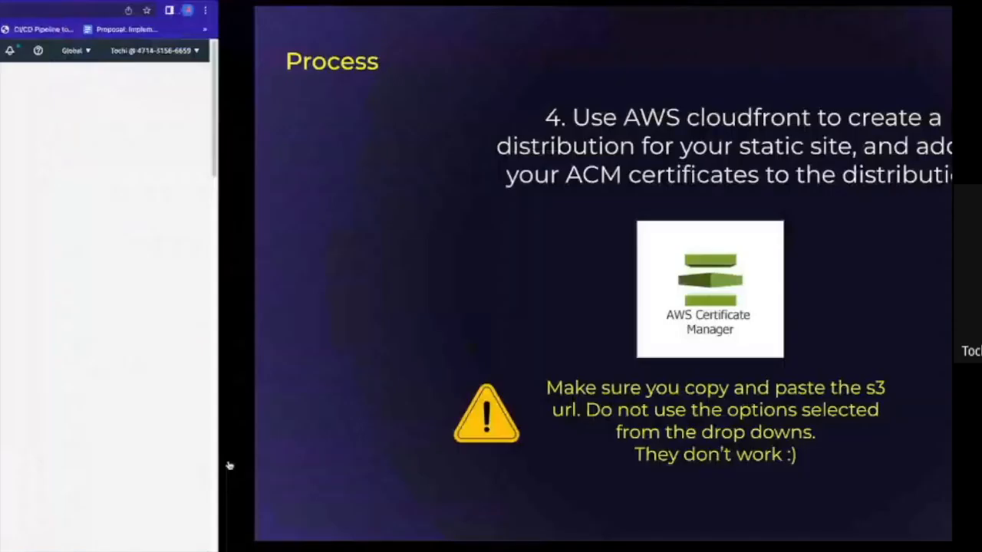
{"action": "key", "text": "ctrl+Left"}
{"action": "left_click", "coordinate": [192, 208]}
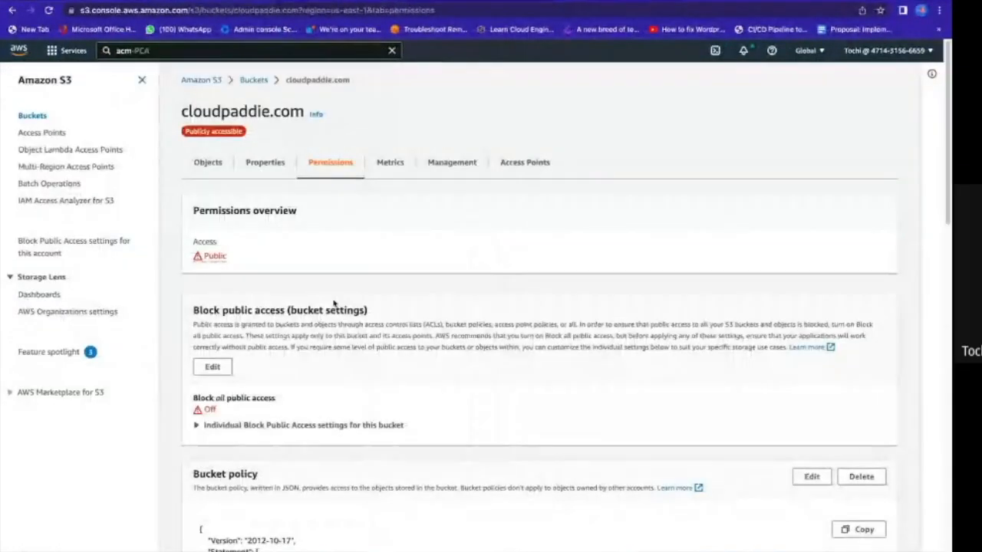
{"action": "scroll", "coordinate": [330, 307], "scroll_direction": "down", "scroll_amount": 3}
{"action": "scroll", "coordinate": [330, 307], "scroll_direction": "up", "scroll_amount": 3}
{"action": "scroll", "coordinate": [307, 230], "scroll_direction": "down", "scroll_amount": 1}
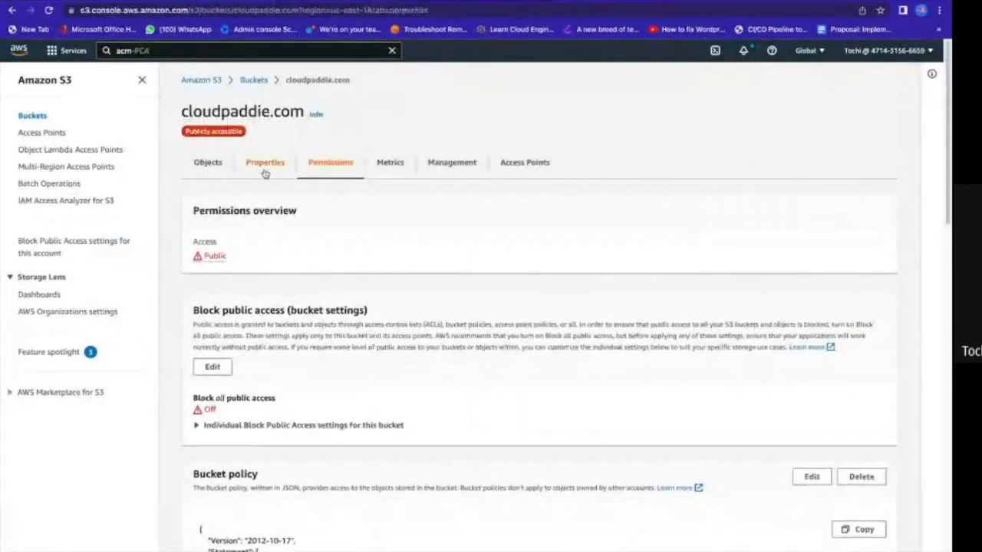
{"action": "left_click", "coordinate": [265, 163]}
{"action": "scroll", "coordinate": [366, 385], "scroll_direction": "down", "scroll_amount": 15}
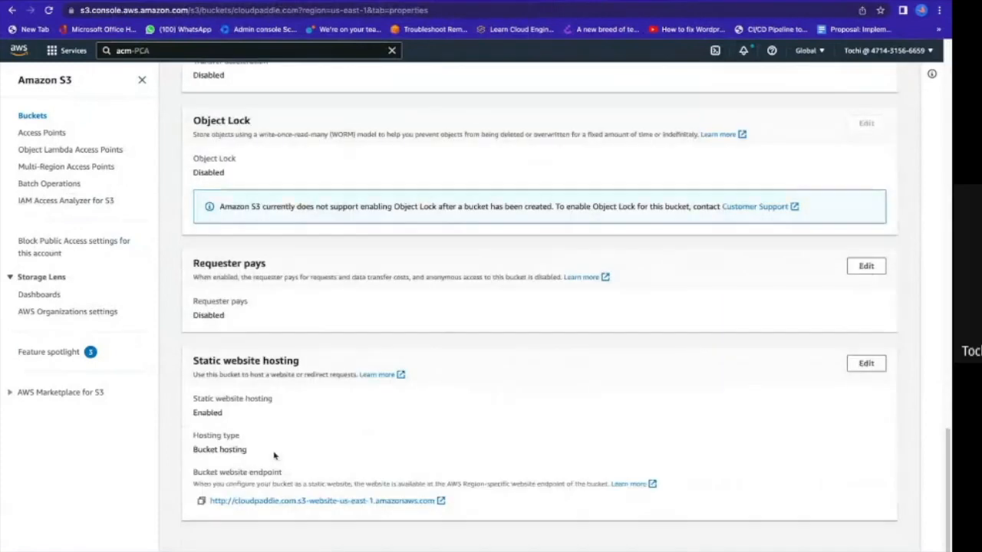
{"action": "left_click", "coordinate": [202, 501]}
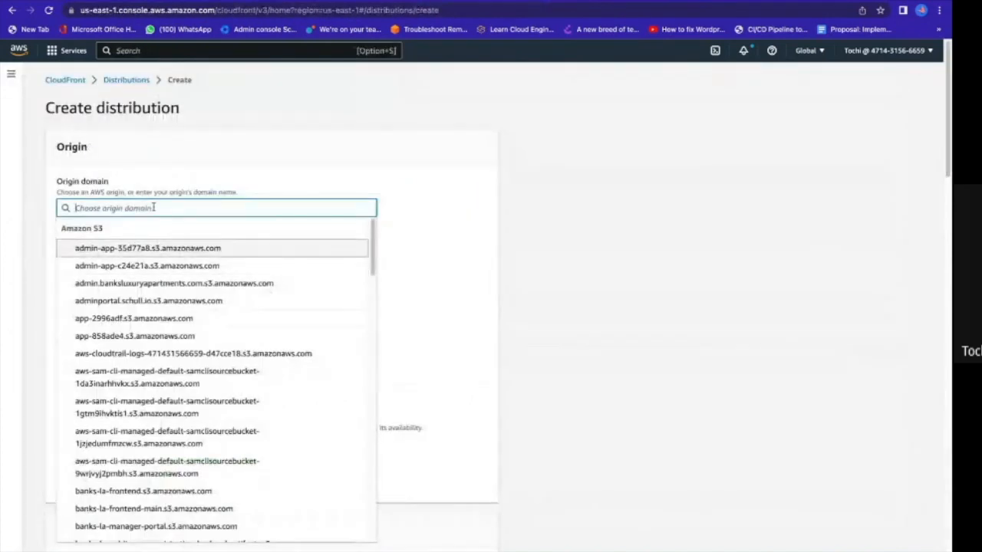
{"action": "key", "text": "super+v"}
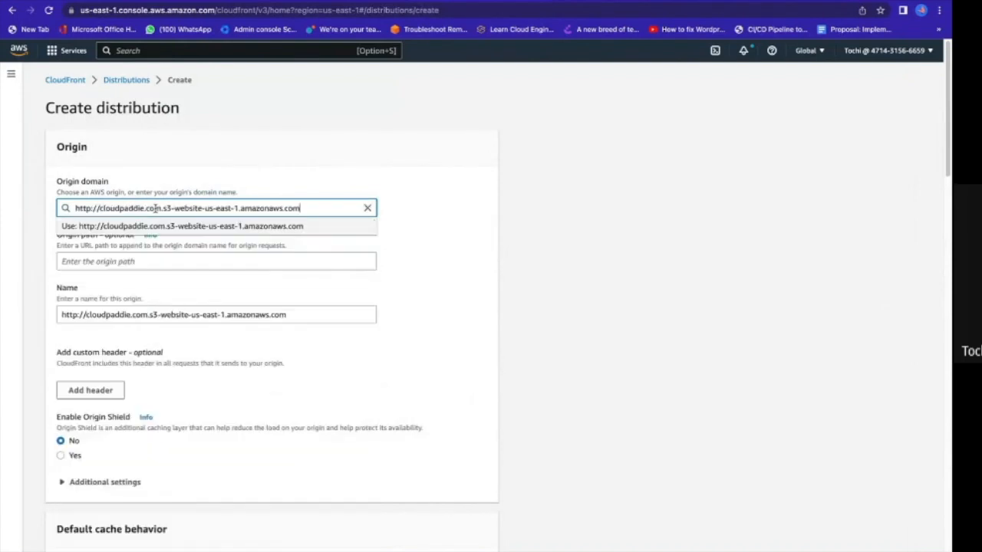
{"action": "key", "text": "Return"}
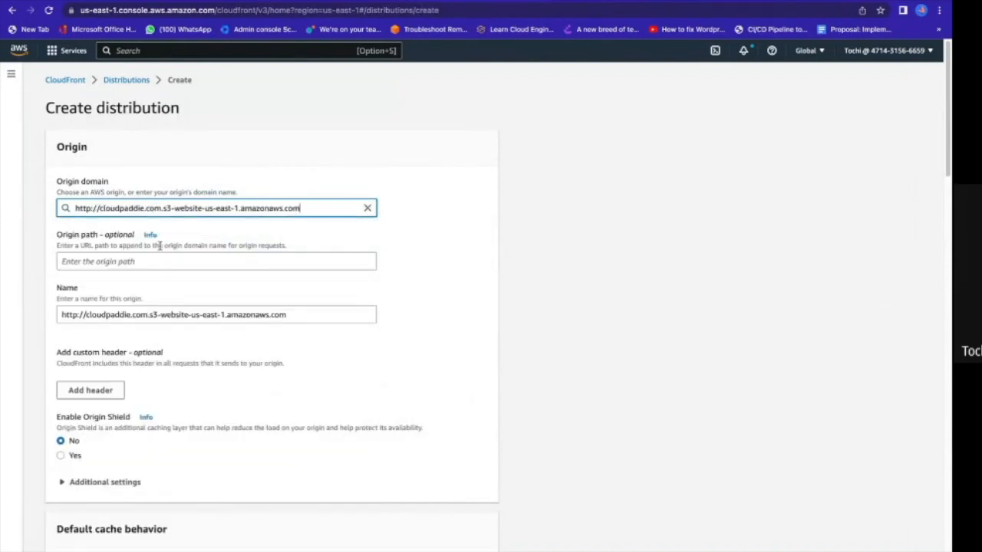
{"action": "scroll", "coordinate": [155, 265], "scroll_direction": "down", "scroll_amount": 1}
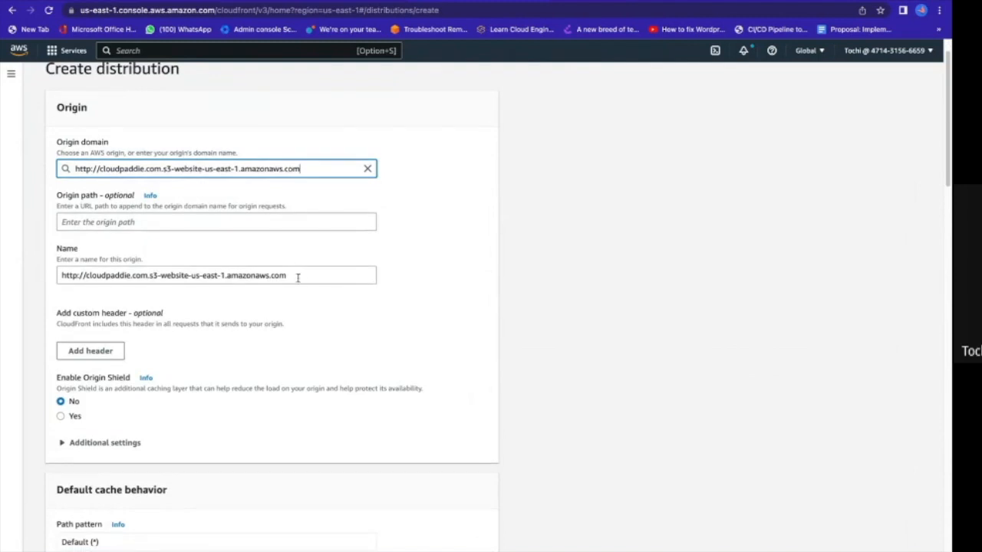
{"action": "scroll", "coordinate": [297, 278], "scroll_direction": "down", "scroll_amount": 6}
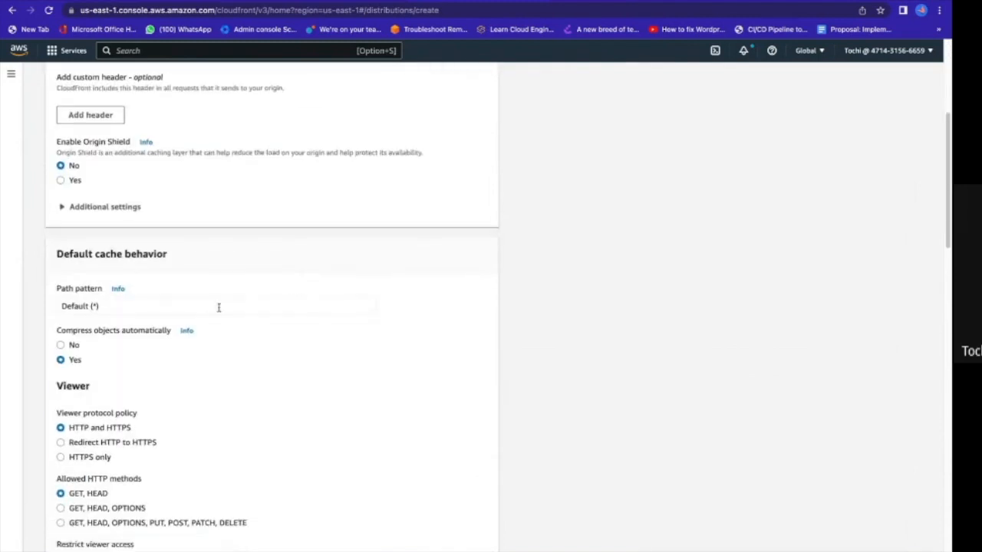
{"action": "scroll", "coordinate": [127, 370], "scroll_direction": "down", "scroll_amount": 1}
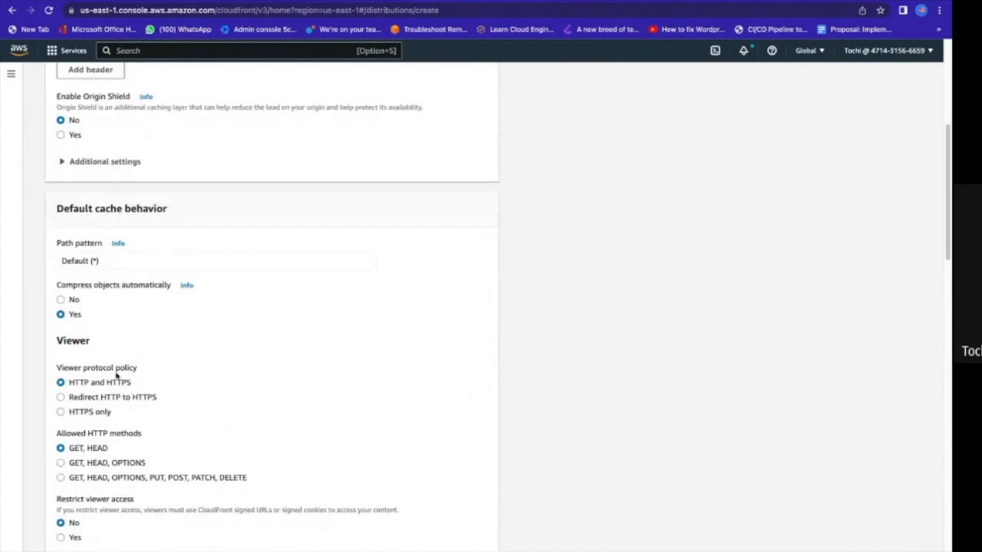
{"action": "left_click", "coordinate": [61, 398]}
Set the cache policy to CachingDisabled and view the available origin request policies without choosing one.
{"action": "scroll", "coordinate": [87, 402], "scroll_direction": "down", "scroll_amount": 2}
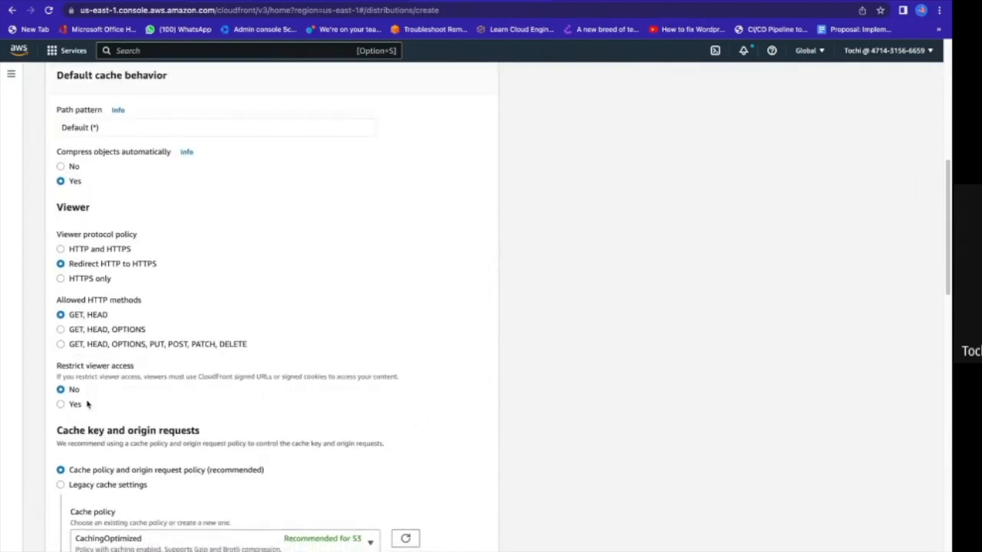
{"action": "scroll", "coordinate": [87, 404], "scroll_direction": "down", "scroll_amount": 3}
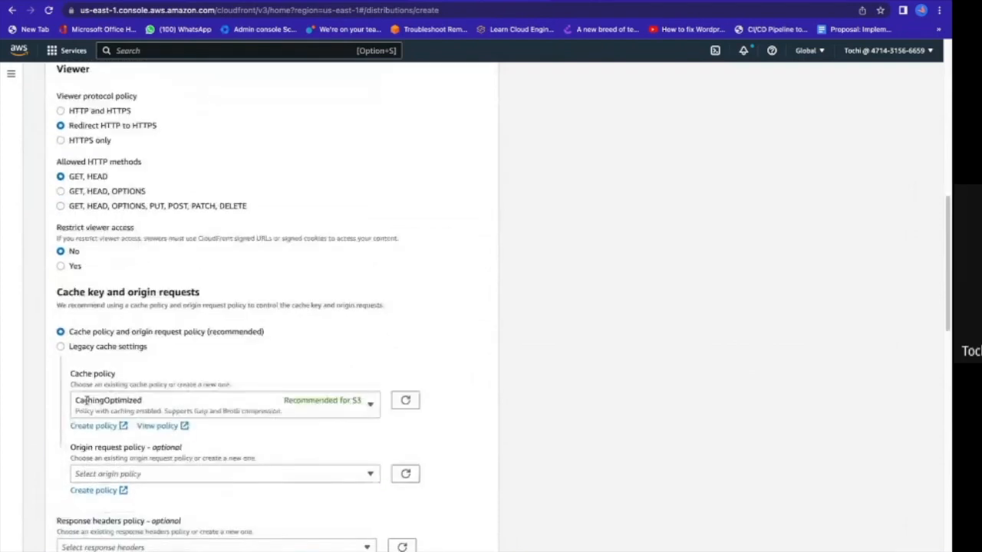
{"action": "left_click", "coordinate": [364, 407]}
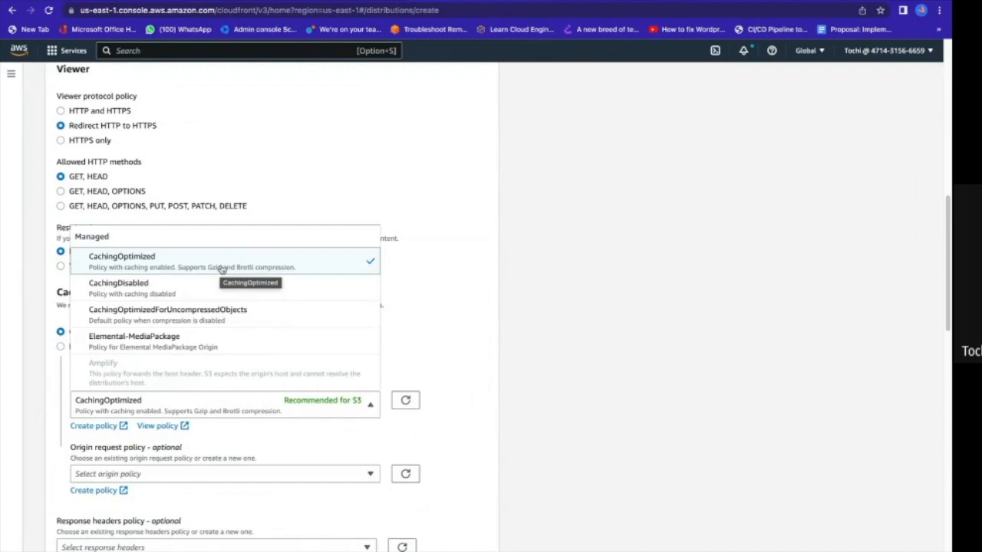
{"action": "left_click", "coordinate": [154, 295]}
{"action": "scroll", "coordinate": [325, 347], "scroll_direction": "down", "scroll_amount": 3}
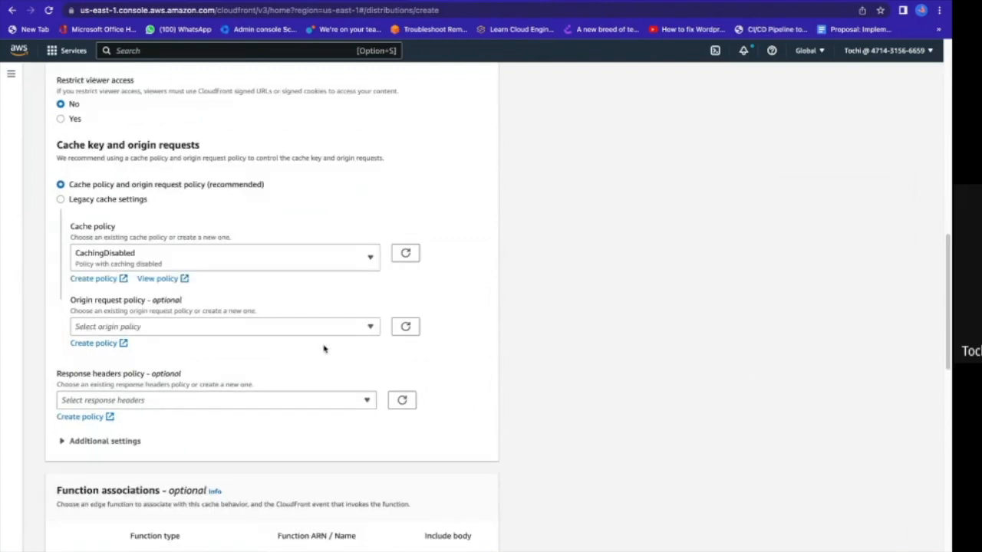
{"action": "left_click", "coordinate": [329, 315]}
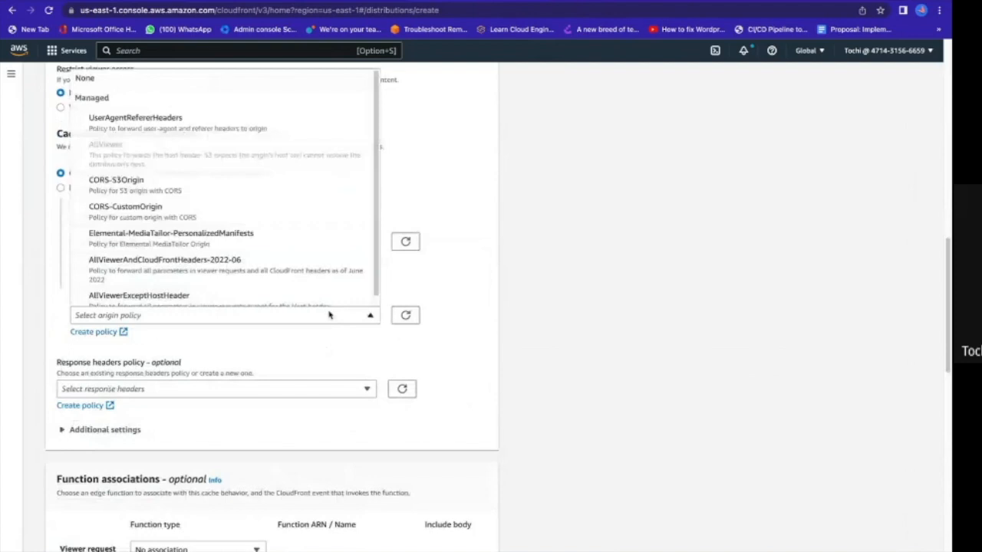
{"action": "left_click", "coordinate": [329, 314]}
{"action": "scroll", "coordinate": [323, 335], "scroll_direction": "down", "scroll_amount": 3}
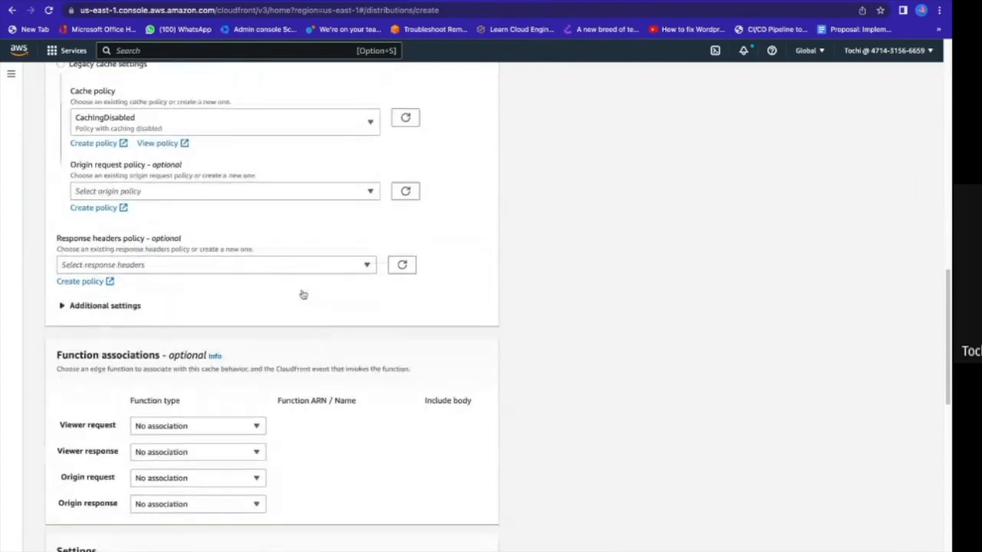
{"action": "scroll", "coordinate": [284, 291], "scroll_direction": "down", "scroll_amount": 5}
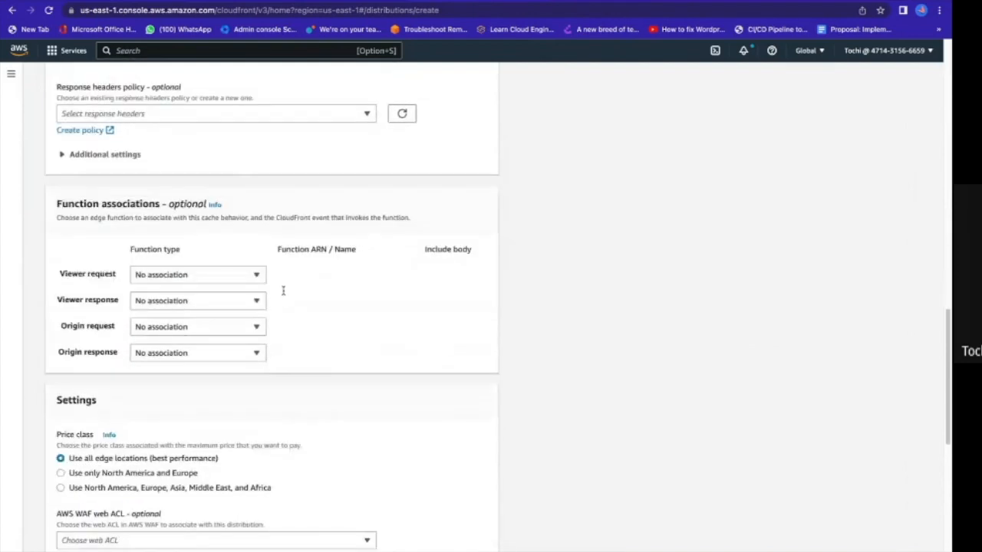
{"action": "scroll", "coordinate": [284, 295], "scroll_direction": "down", "scroll_amount": 2}
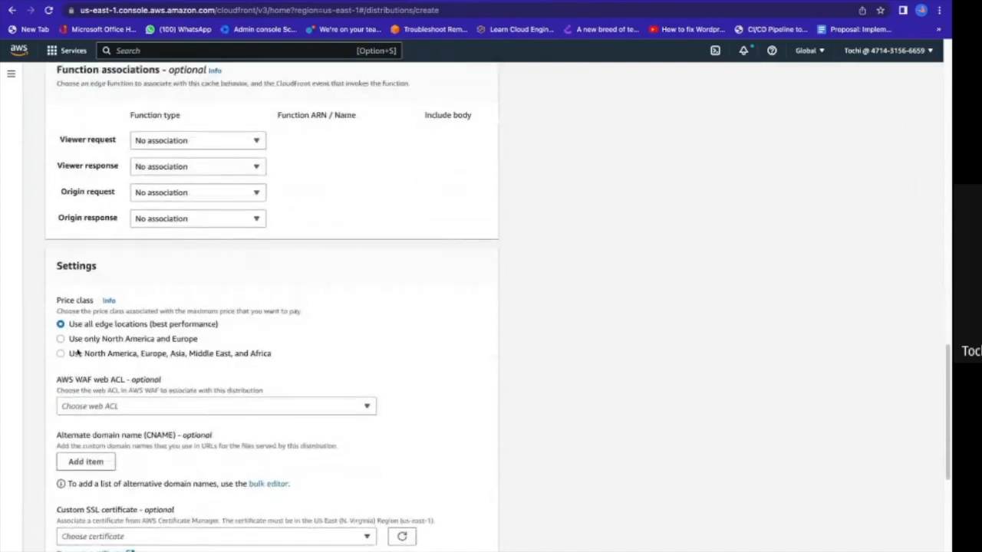
{"action": "scroll", "coordinate": [157, 329], "scroll_direction": "down", "scroll_amount": 1}
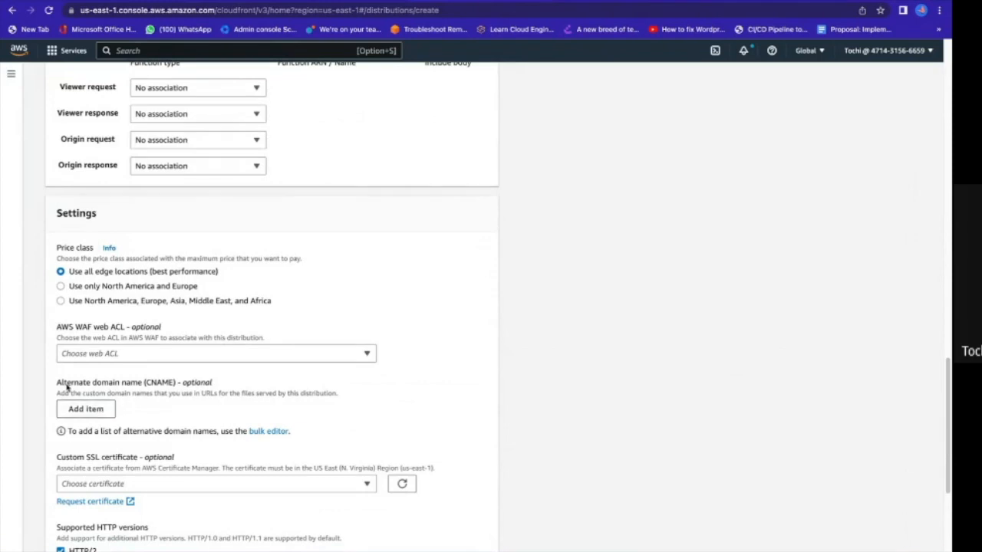
{"action": "left_click", "coordinate": [98, 410]}
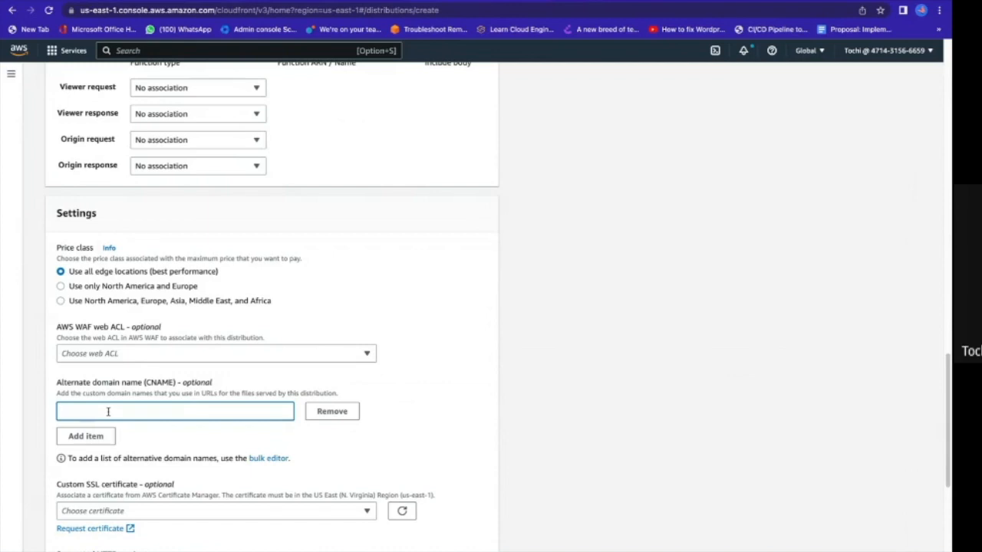
{"action": "type", "text": "cloudpaddie.com"}
{"action": "left_click", "coordinate": [88, 436]}
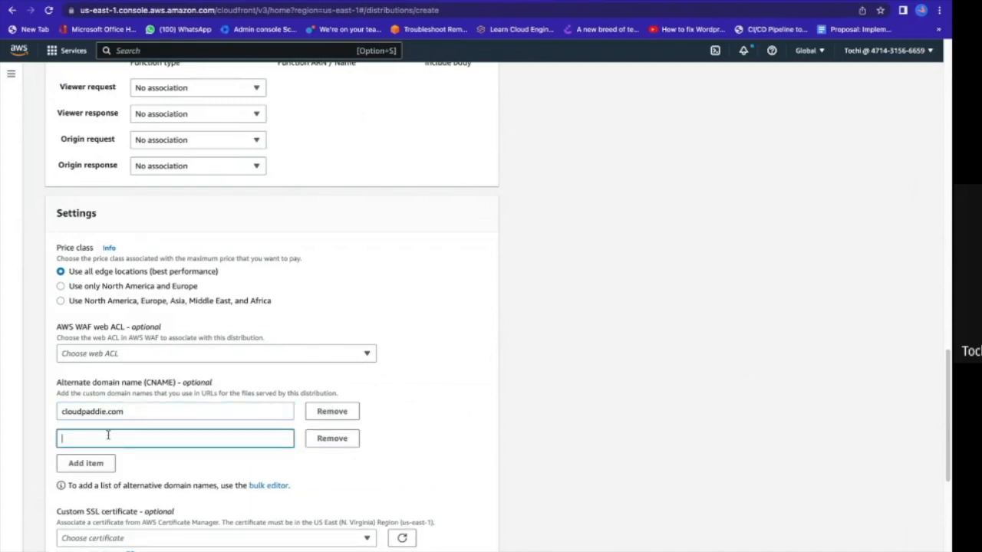
{"action": "type", "text": "www.cloudpaddie.com"}
Choose the cloudpaddie.com ACM certificate as the distribution's custom SSL certificate.
{"action": "scroll", "coordinate": [99, 485], "scroll_direction": "down", "scroll_amount": 2}
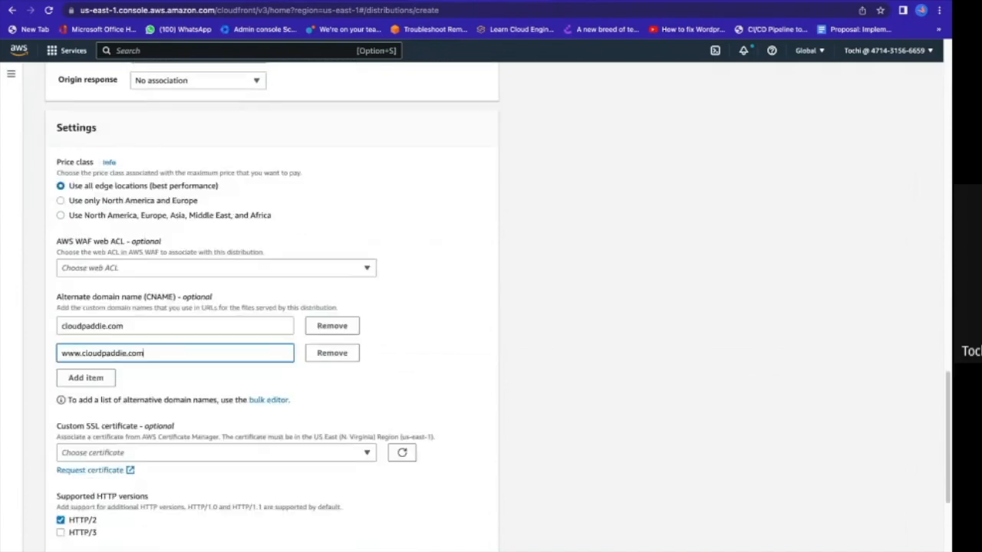
{"action": "left_click", "coordinate": [133, 452]}
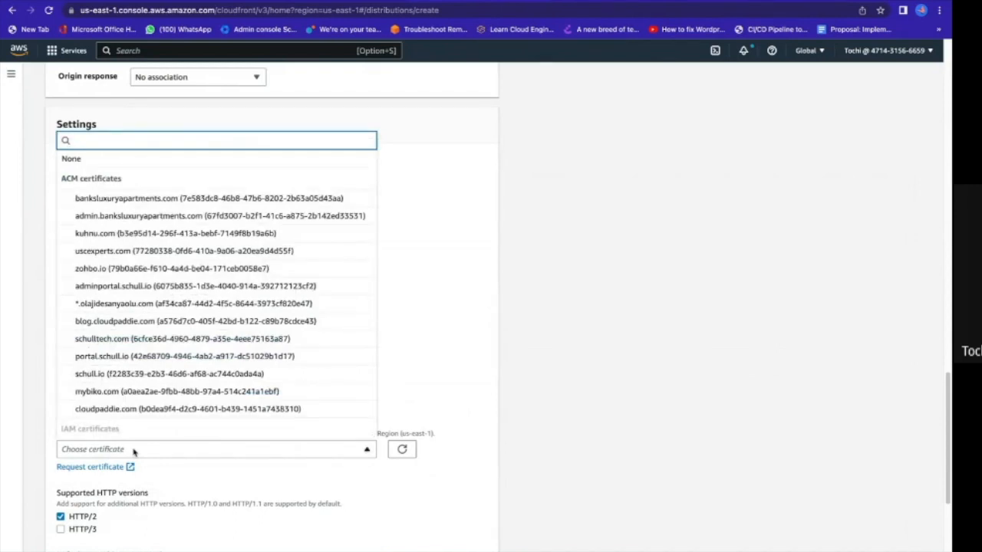
{"action": "left_click", "coordinate": [96, 410]}
Check the cloudpaddie.com certificate in the ACM certificate list and compare it with the distribution's alternate domain names.
{"action": "scroll", "coordinate": [190, 409], "scroll_direction": "down", "scroll_amount": 2}
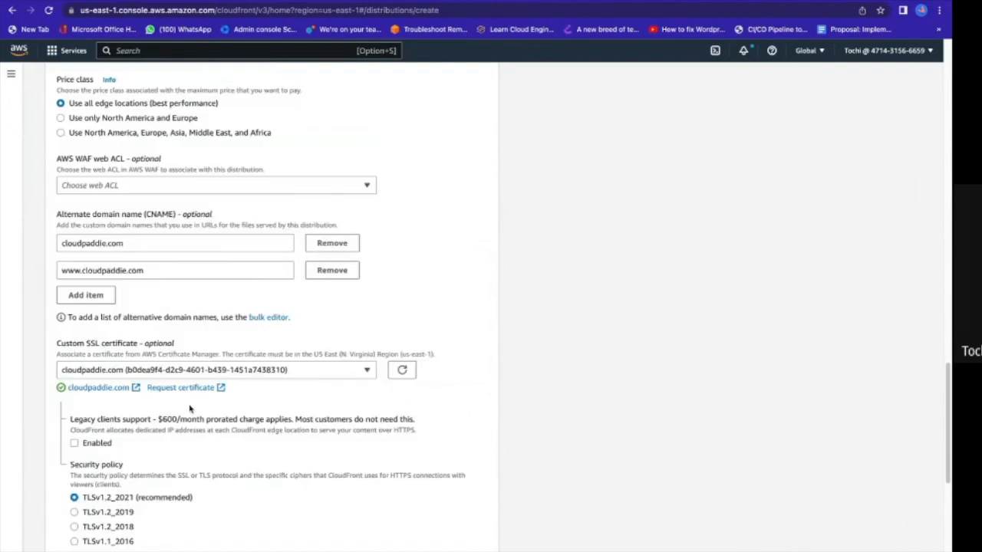
{"action": "scroll", "coordinate": [190, 409], "scroll_direction": "down", "scroll_amount": 2}
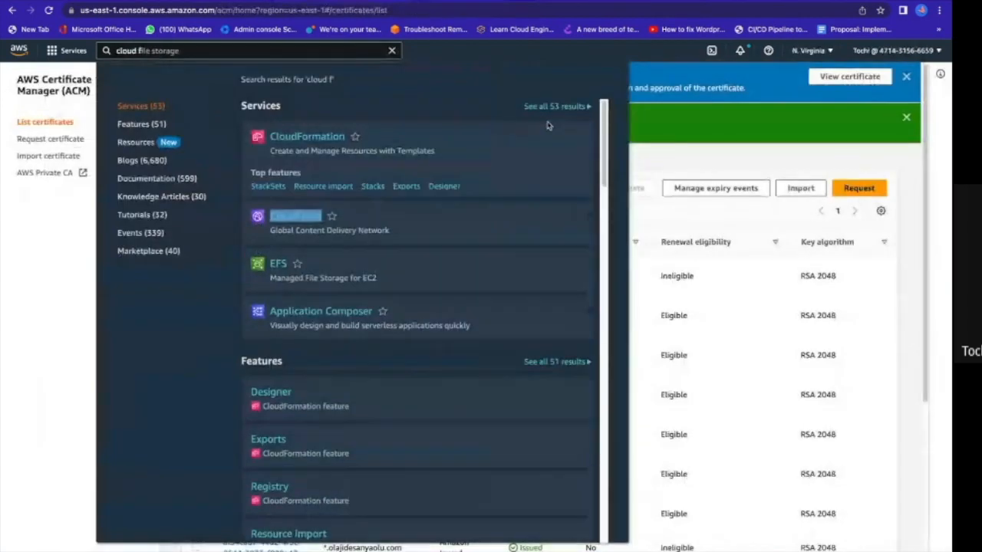
{"action": "left_click", "coordinate": [670, 166]}
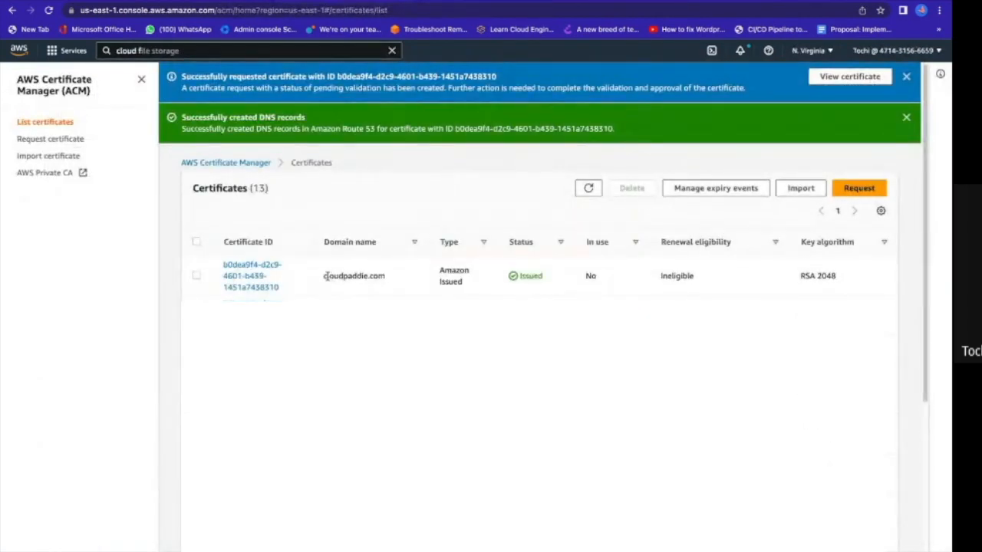
{"action": "mouse_move", "coordinate": [460, 0]}
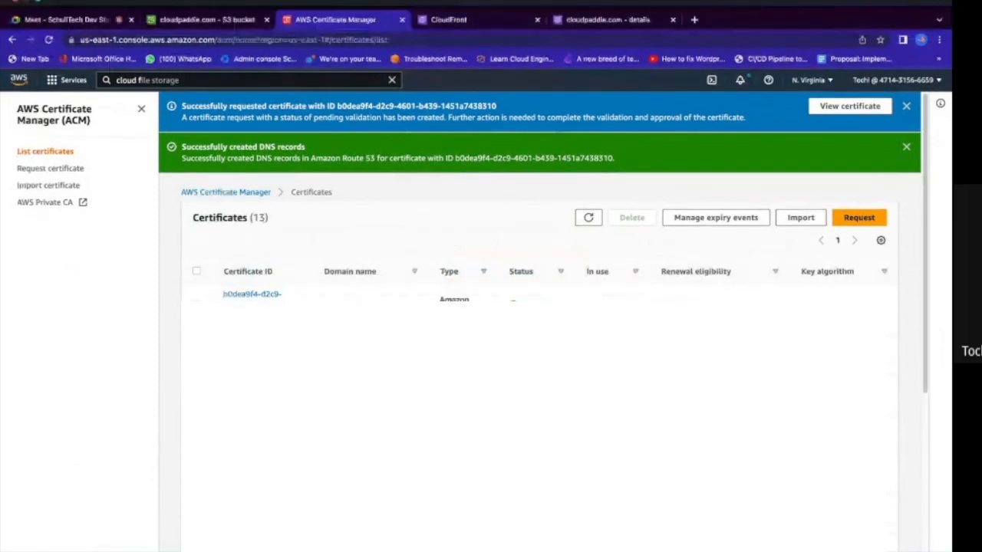
{"action": "left_click", "coordinate": [449, 19]}
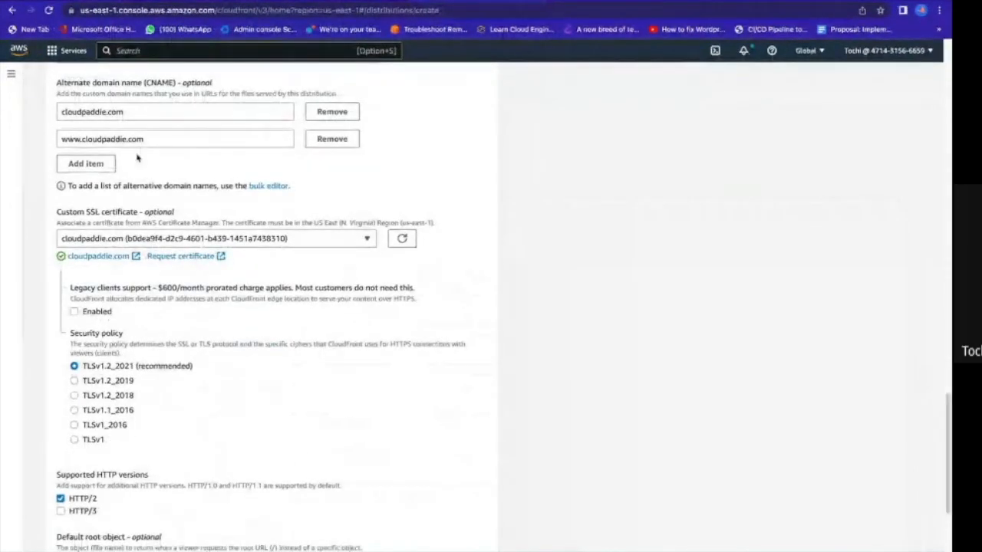
{"action": "triple_click", "coordinate": [104, 141]}
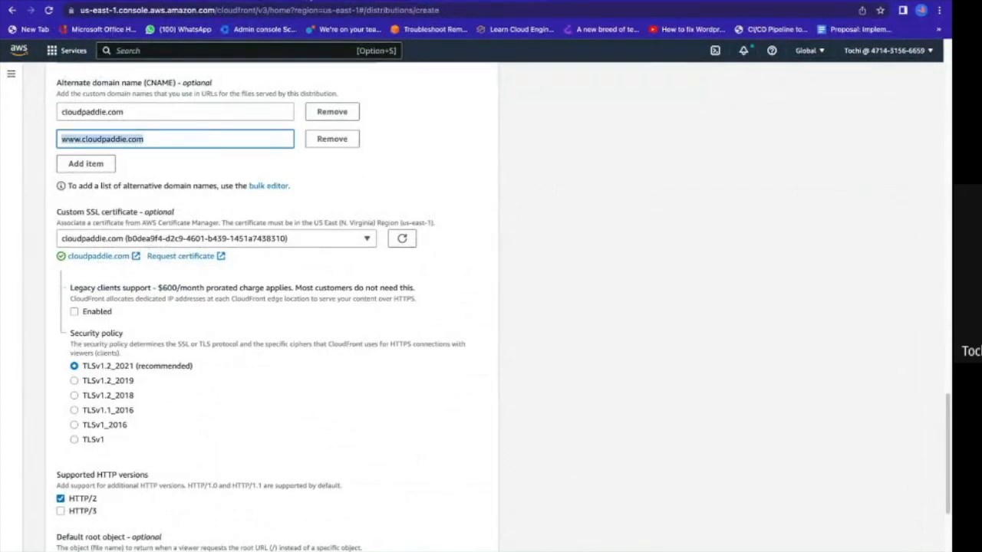
Review the remaining distribution settings, keep their defaults and create the distribution.
{"action": "scroll", "coordinate": [264, 175], "scroll_direction": "down", "scroll_amount": 1}
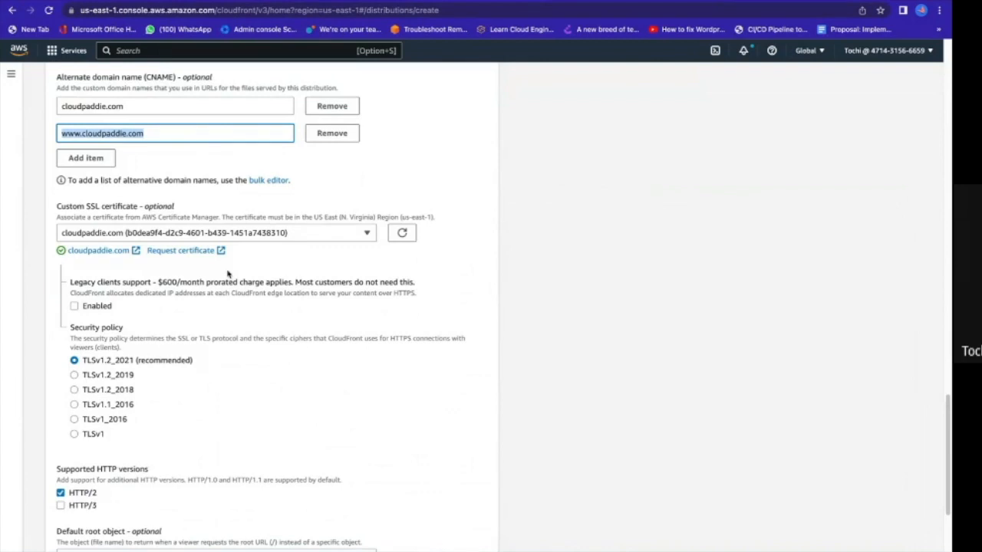
{"action": "scroll", "coordinate": [227, 273], "scroll_direction": "down", "scroll_amount": 3}
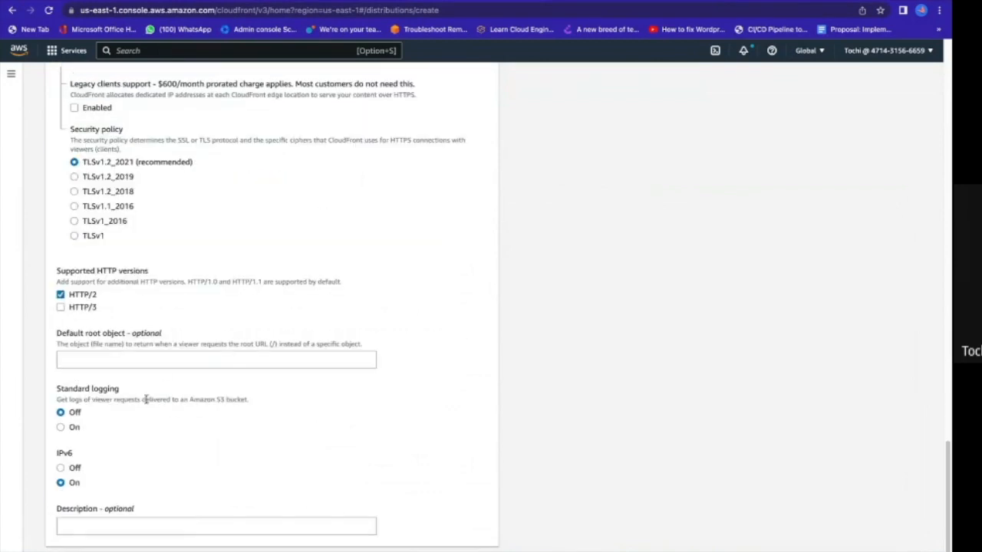
{"action": "scroll", "coordinate": [158, 368], "scroll_direction": "up", "scroll_amount": 2}
{"action": "scroll", "coordinate": [159, 369], "scroll_direction": "down", "scroll_amount": 3}
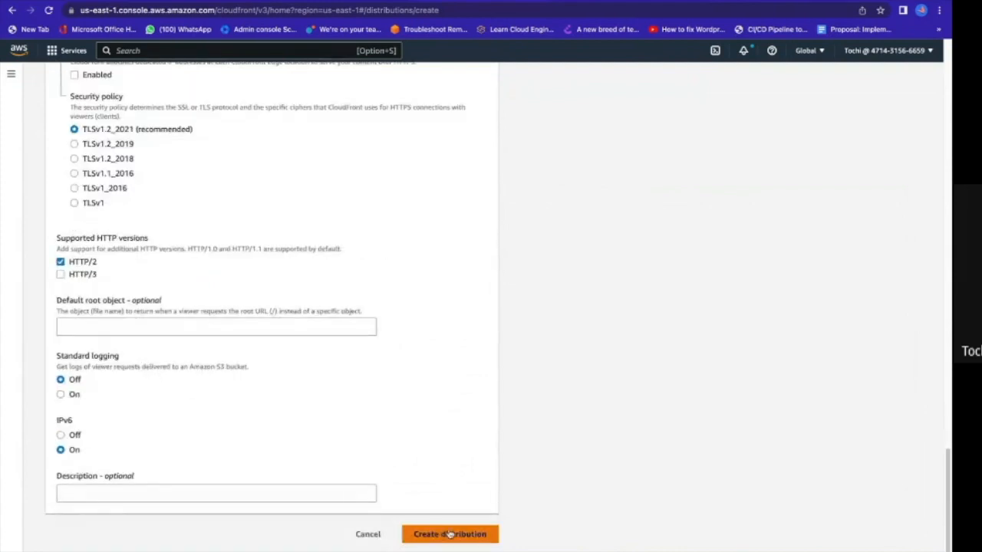
{"action": "left_click", "coordinate": [450, 534]}
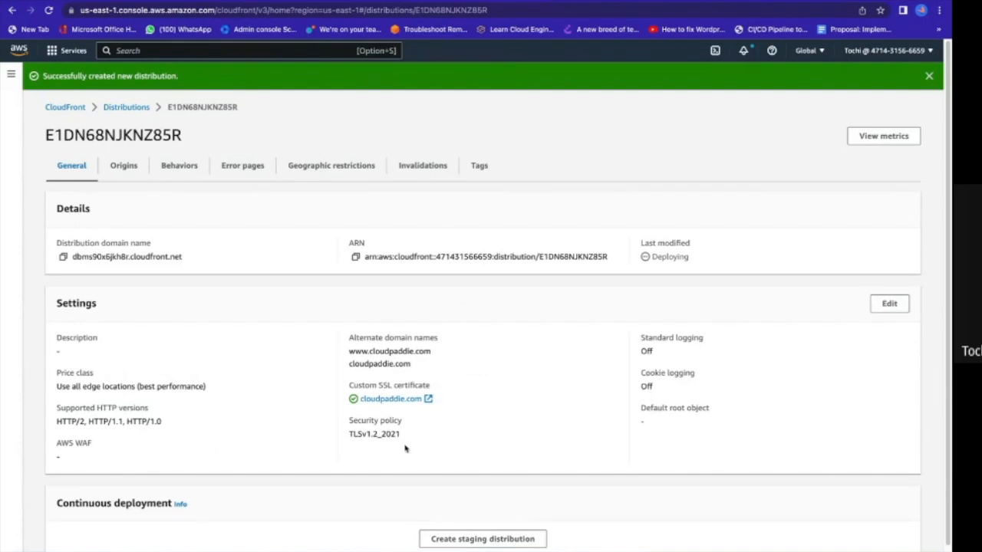
Copy the new distribution's domain name and open it in a new browser tab to test the site.
{"action": "left_click", "coordinate": [63, 256]}
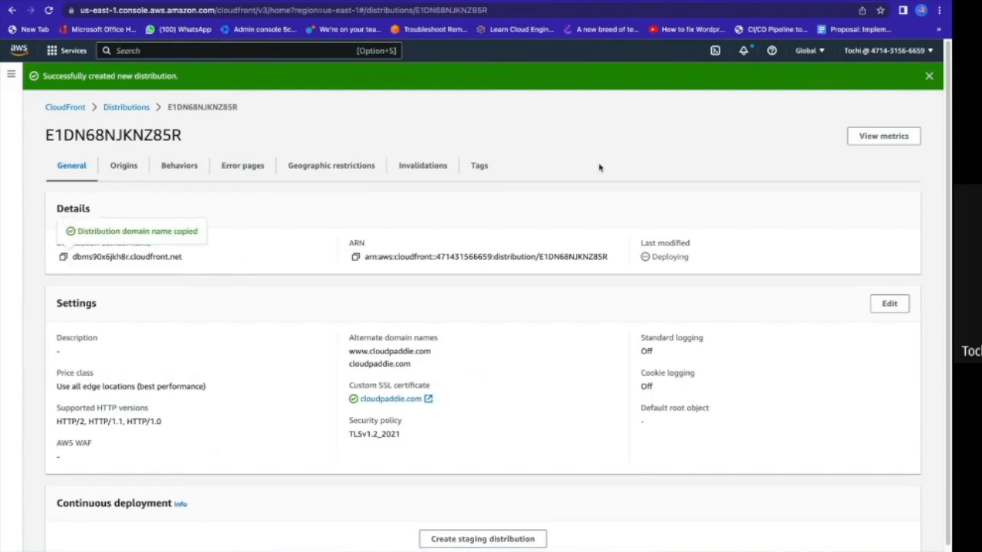
{"action": "key", "text": "ctrl+t"}
{"action": "key", "text": "ctrl+v"}
{"action": "key", "text": "Return"}
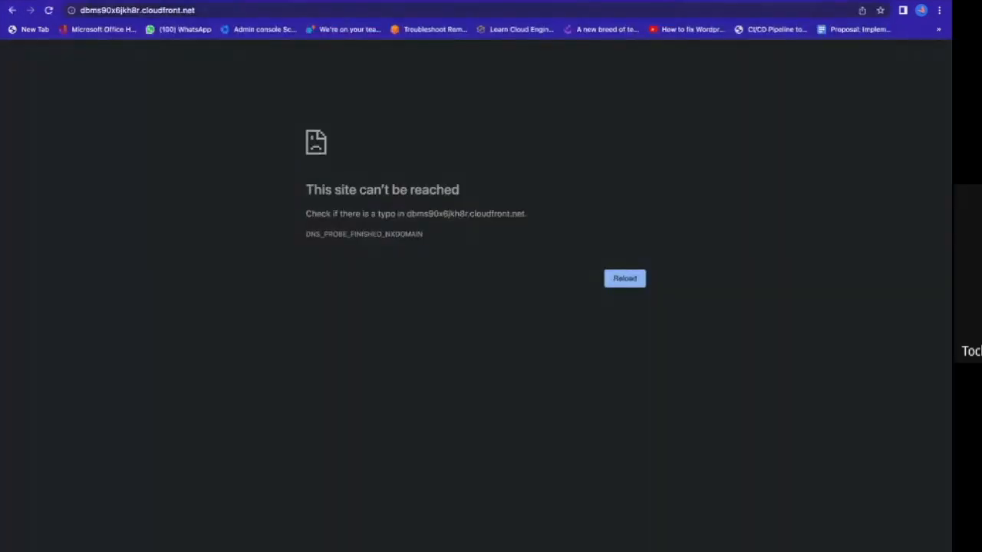
Return to the cloudpaddie.com hosted zone in Route 53, discard the open record edit and reopen the root A record for editing.
{"action": "left_click", "coordinate": [790, 1]}
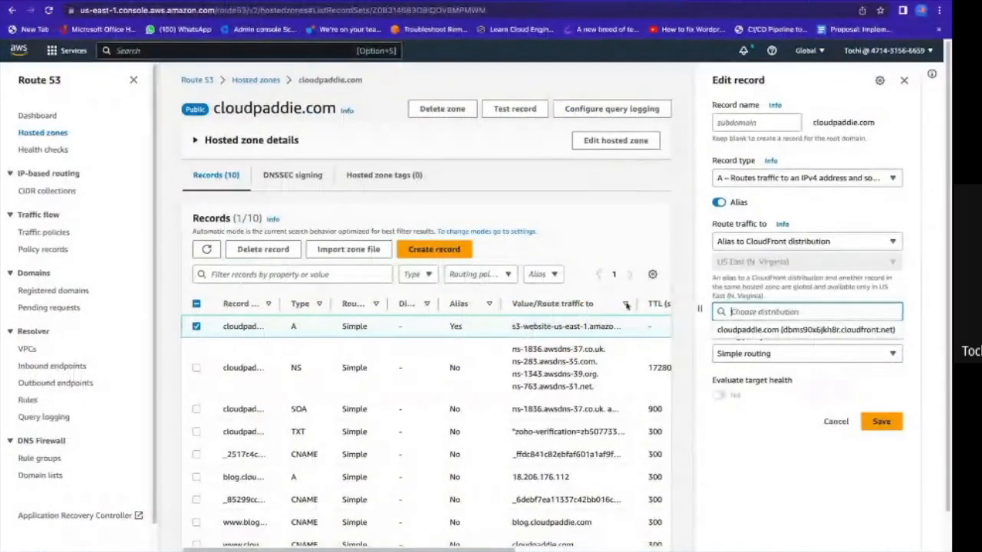
{"action": "left_click", "coordinate": [903, 80]}
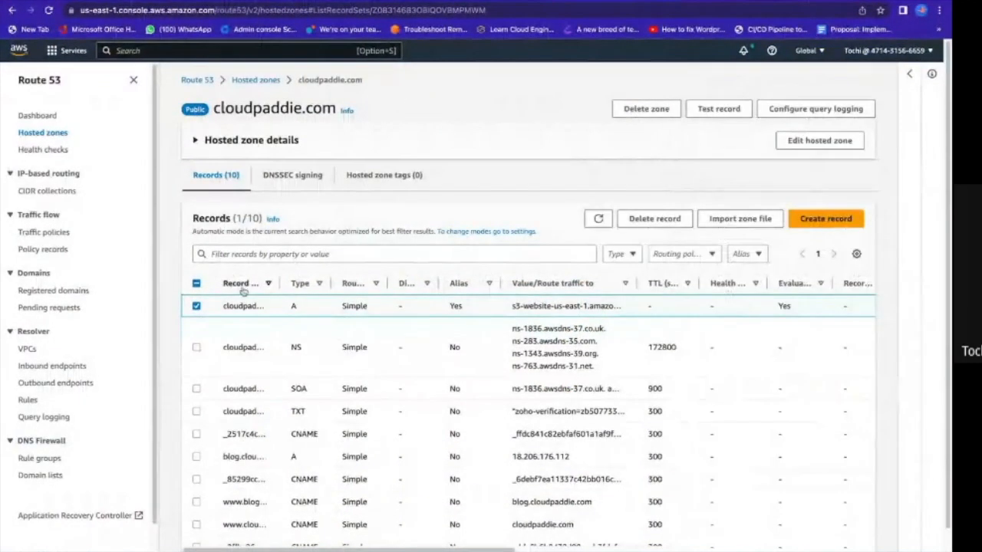
{"action": "left_click", "coordinate": [197, 306]}
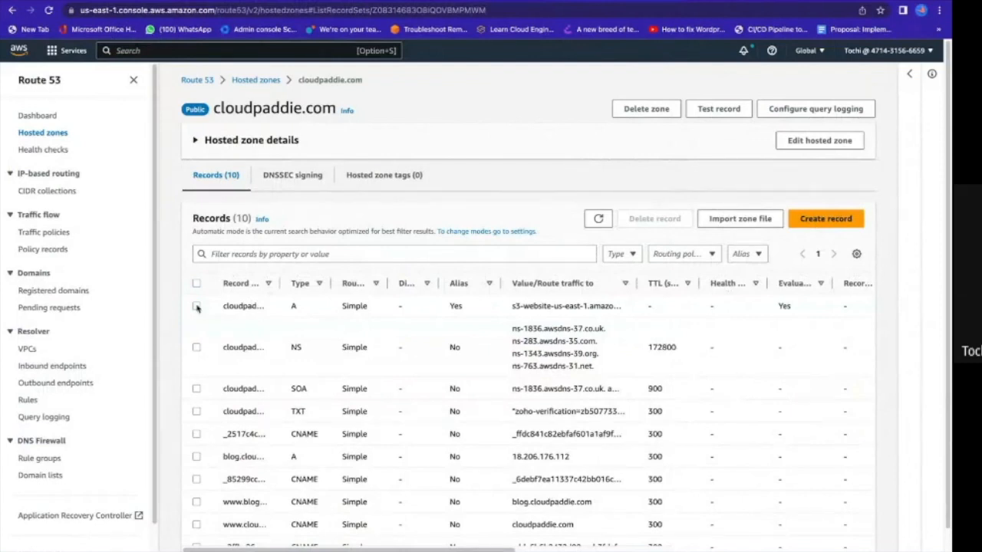
{"action": "left_click", "coordinate": [196, 306]}
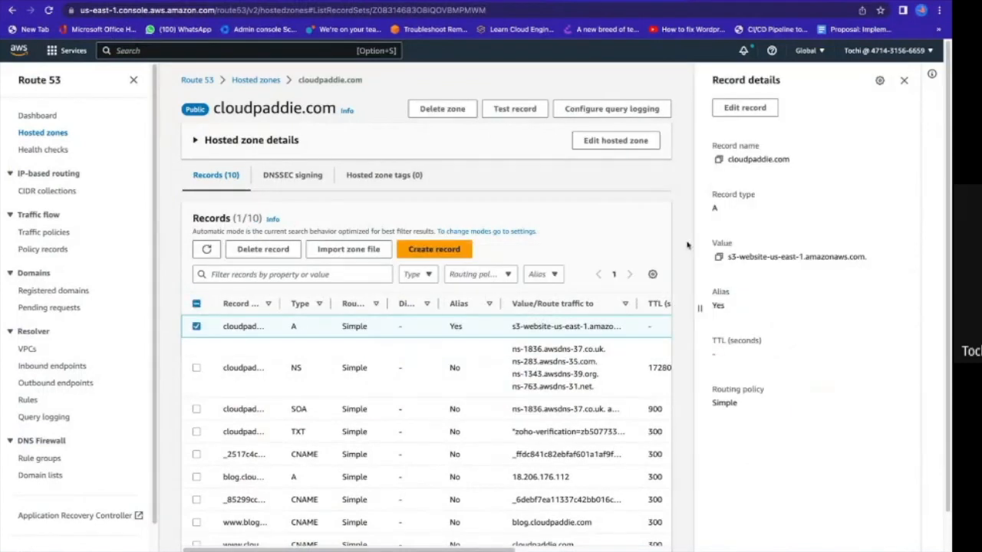
{"action": "left_click", "coordinate": [740, 107]}
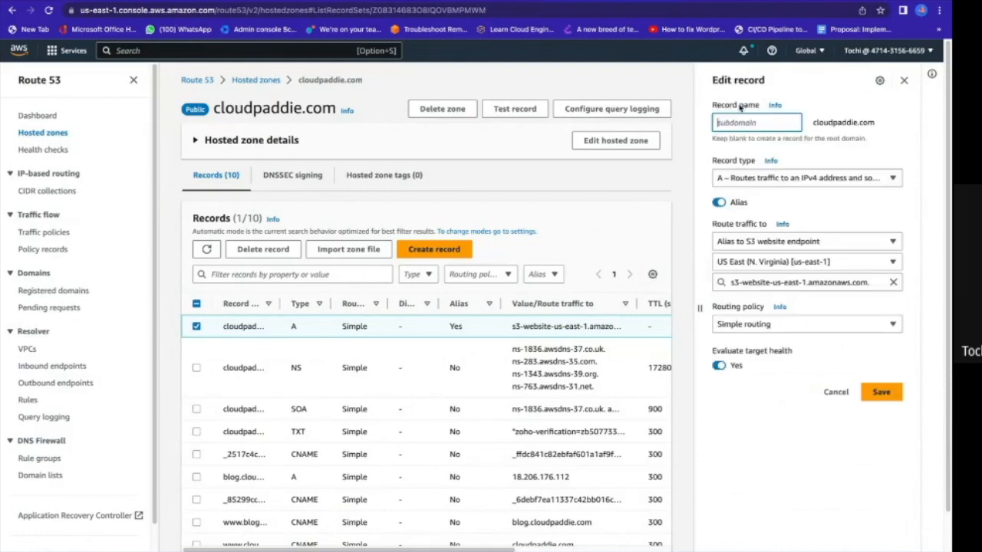
Clear the A record's S3 website endpoint, set its traffic route to Alias to CloudFront distribution and check the available distributions.
{"action": "left_click", "coordinate": [893, 282]}
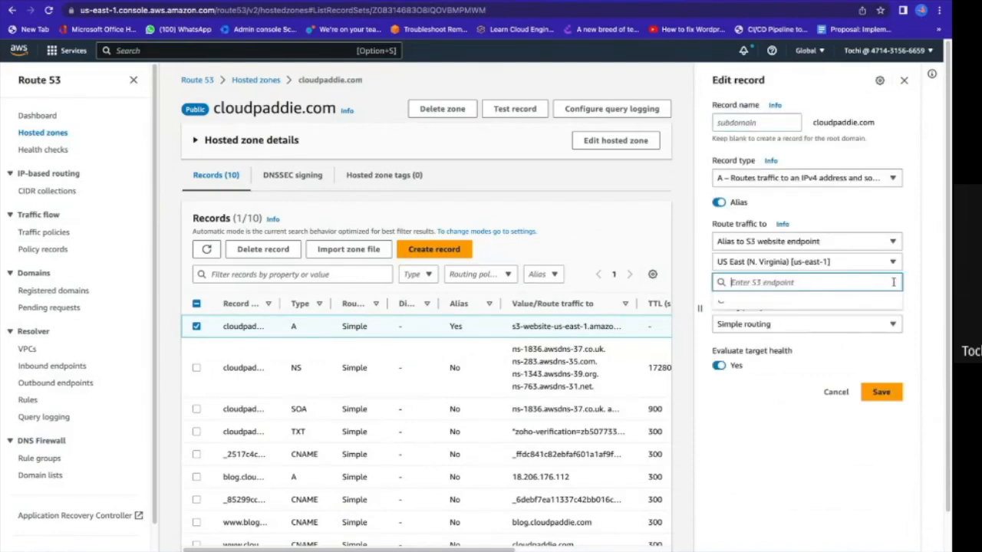
{"action": "left_click", "coordinate": [892, 242]}
{"action": "left_click", "coordinate": [778, 348]}
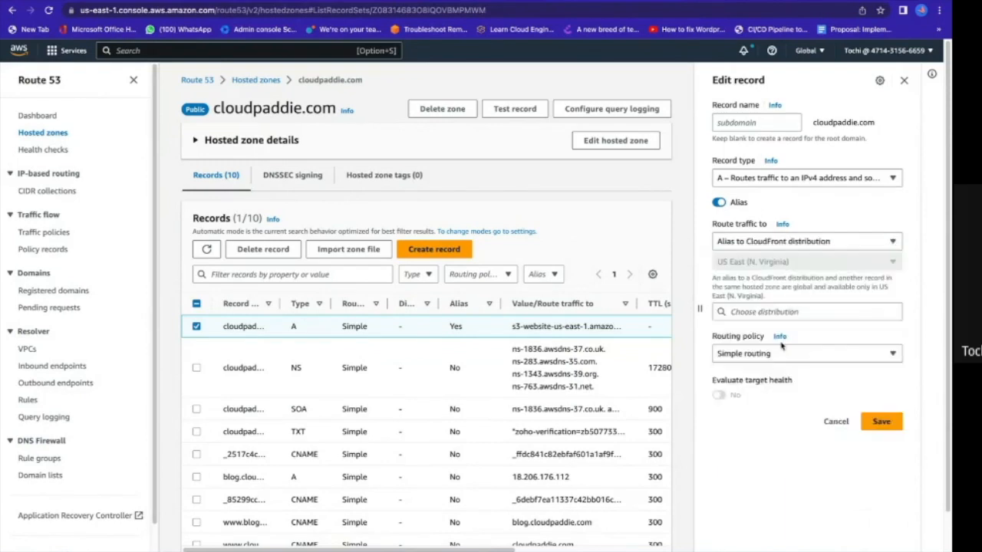
{"action": "left_click", "coordinate": [814, 312]}
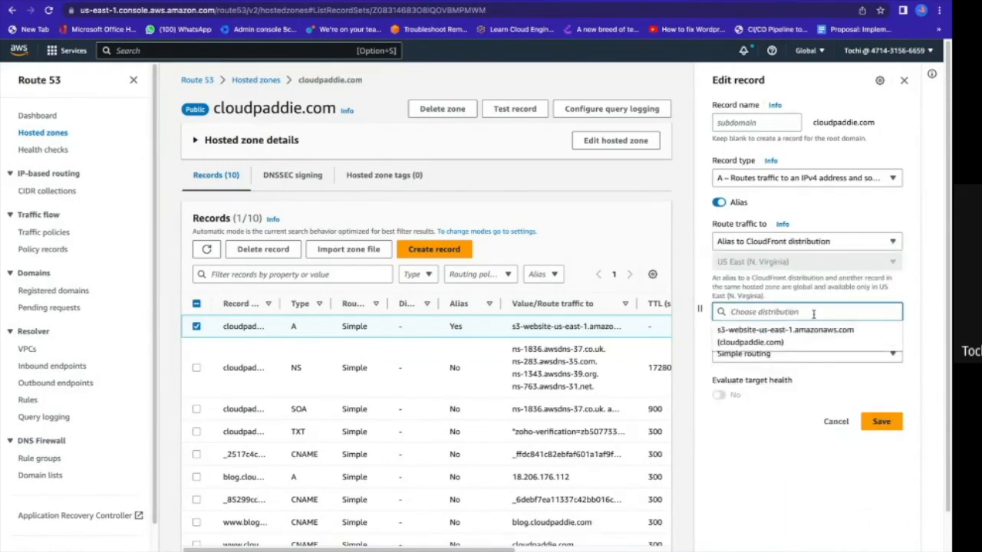
{"action": "left_click", "coordinate": [784, 418]}
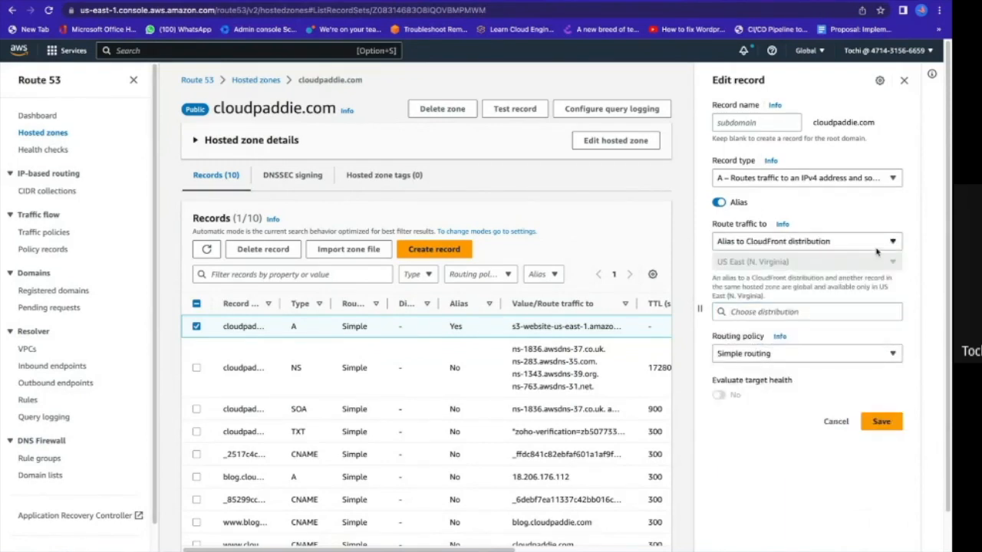
Switch the record's alias target type to API Gateway API and back to CloudFront distribution to reload the distribution choices.
{"action": "left_click", "coordinate": [786, 244]}
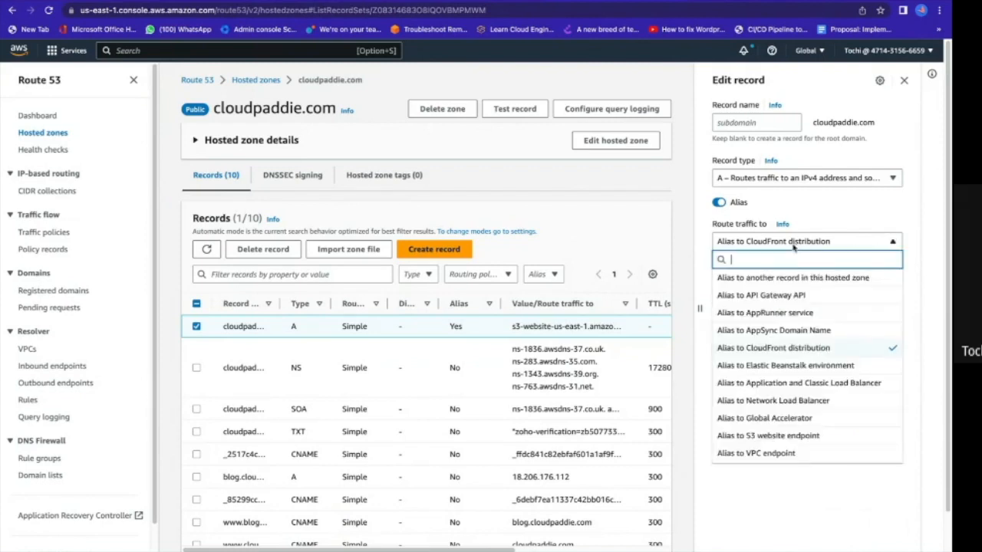
{"action": "left_click", "coordinate": [764, 294]}
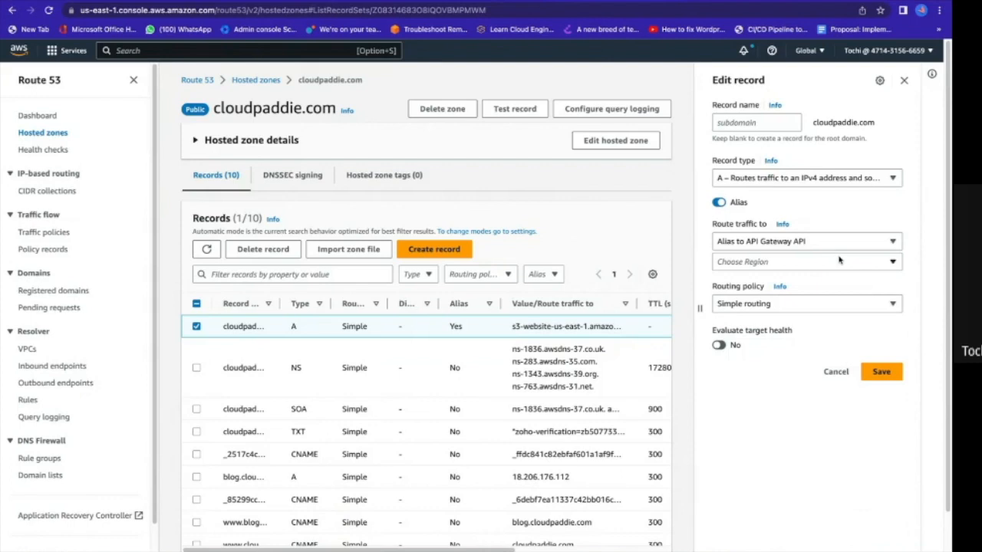
{"action": "left_click", "coordinate": [885, 245]}
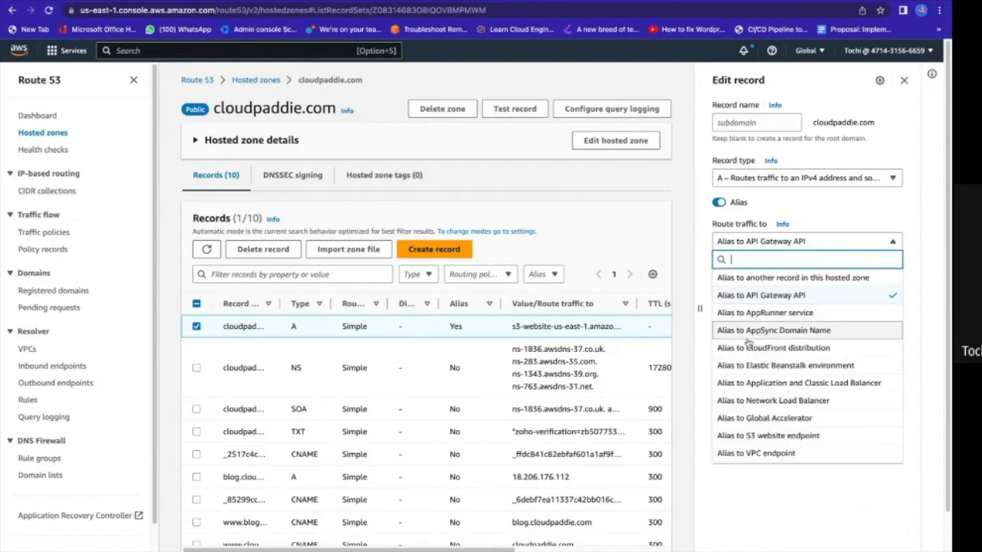
{"action": "left_click", "coordinate": [749, 347]}
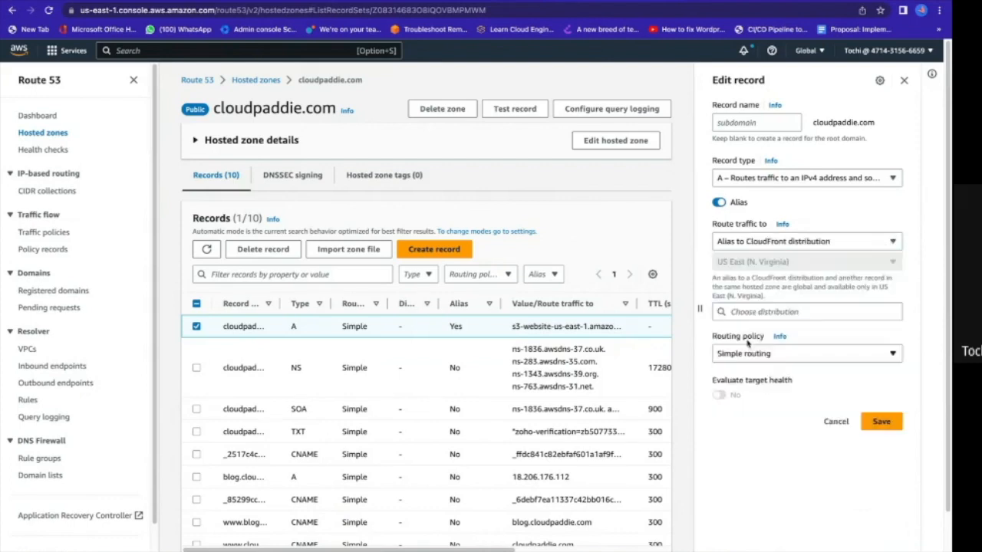
Choose the cloudpaddie.com distribution dbms90x6jkh8r.cloudfront.net as the A record's alias target and save the record.
{"action": "left_click", "coordinate": [845, 313]}
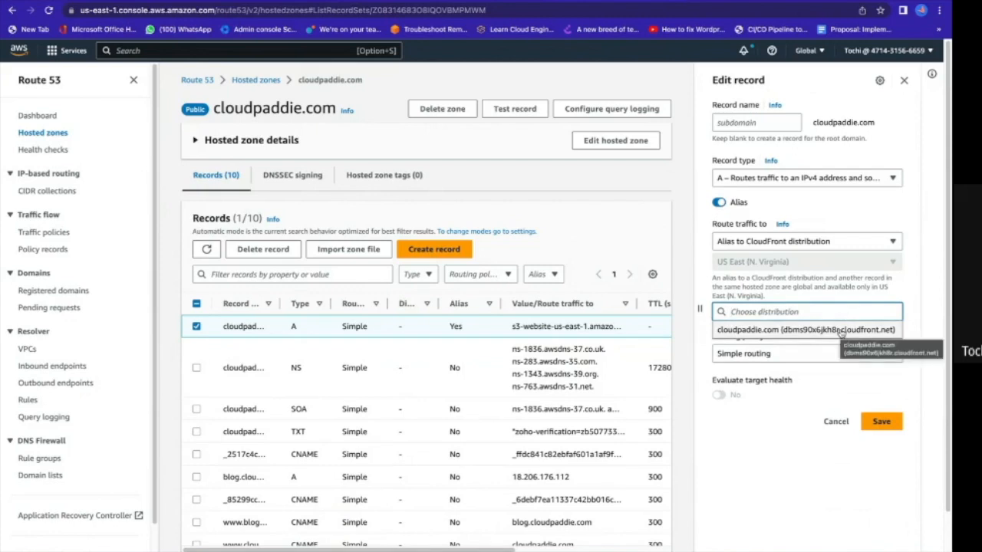
{"action": "left_click", "coordinate": [746, 335]}
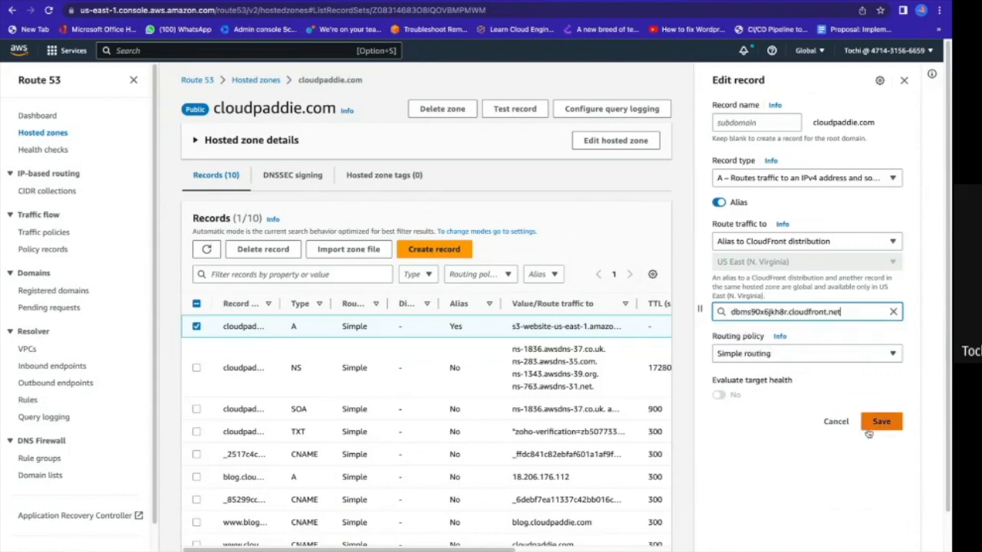
{"action": "left_click", "coordinate": [892, 432]}
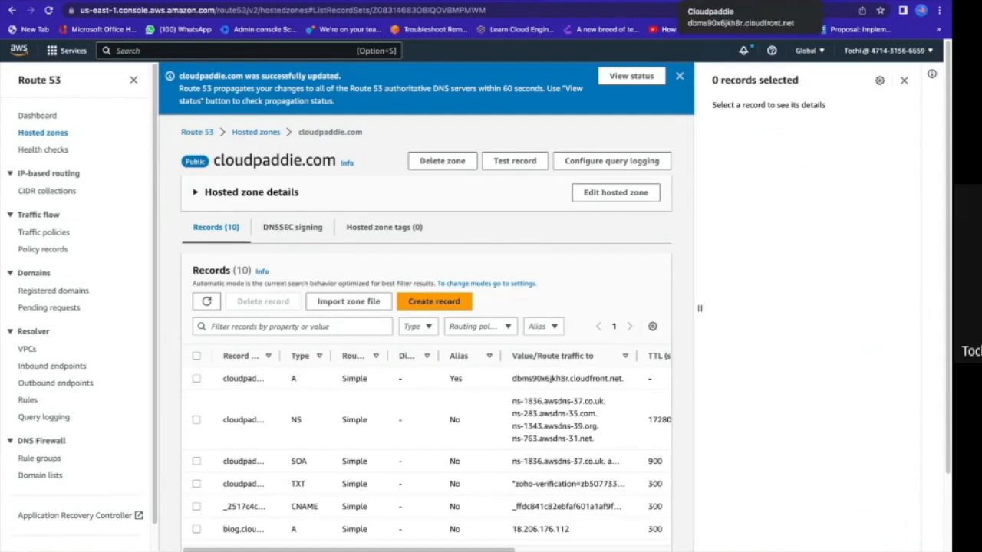
Open a new browser tab for testing the site.
{"action": "left_click", "coordinate": [831, 1]}
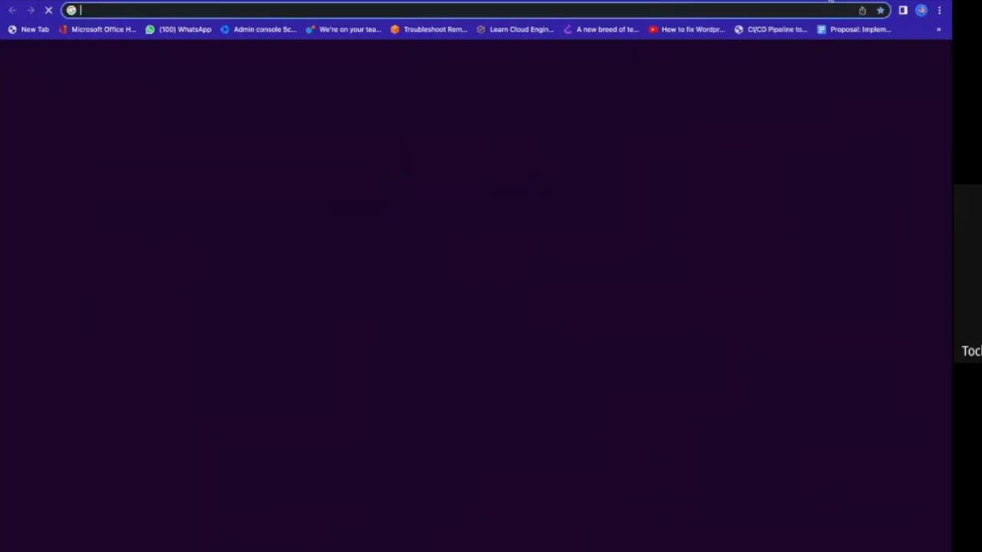